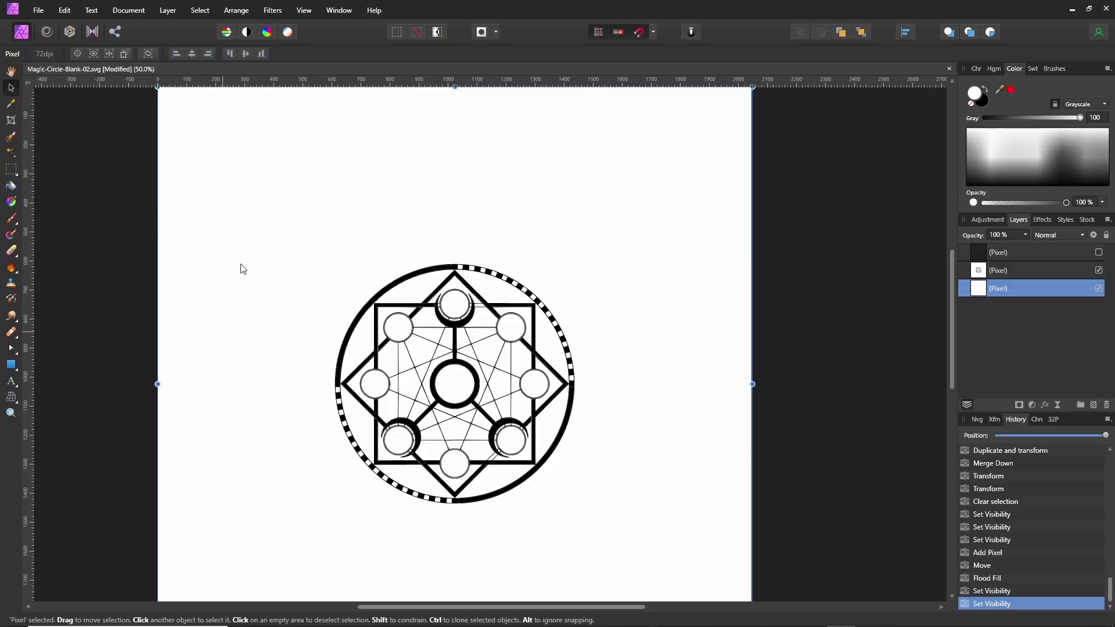
- Add a grid mesh at the origin and set its subdivisions to 100
{"action": "scroll", "coordinate": [517, 462], "scroll_direction": "down", "scroll_amount": 3}
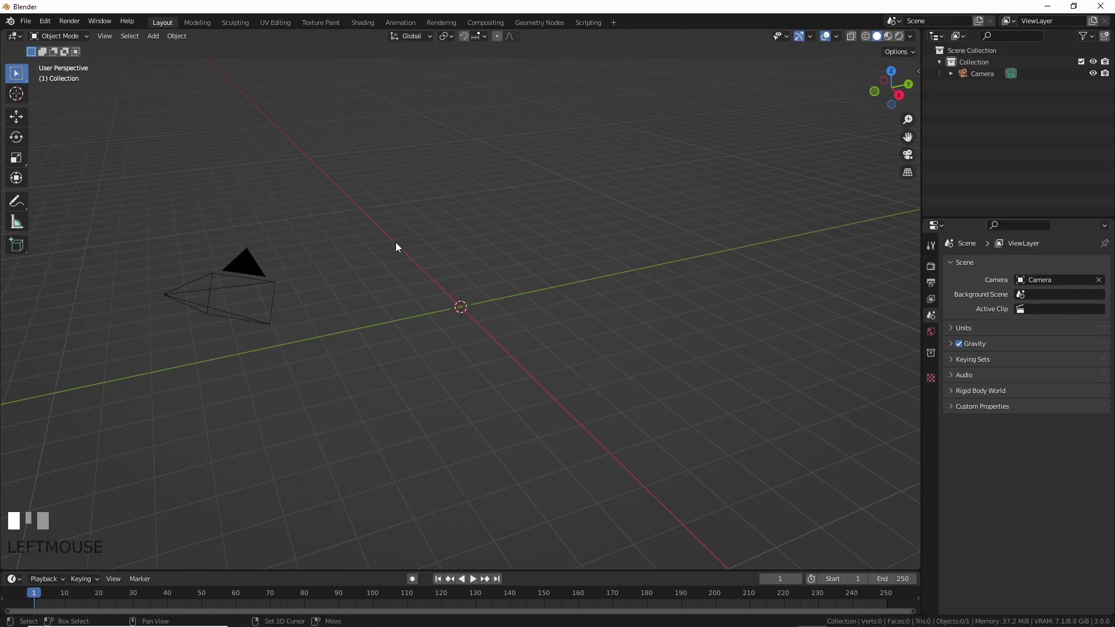
{"action": "key", "text": "shift+a"}
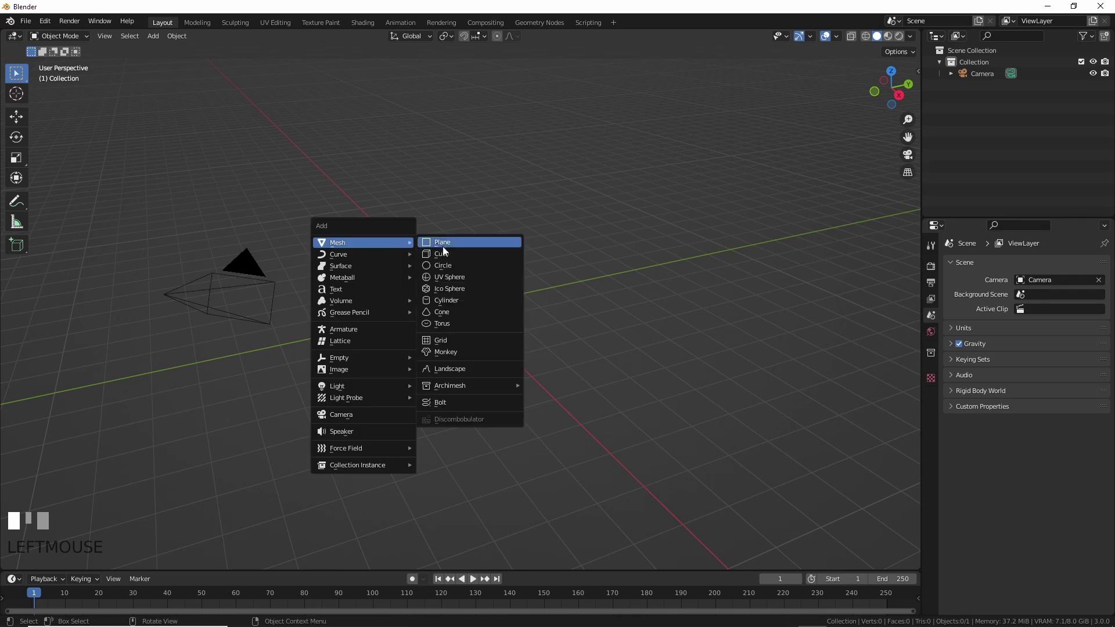
{"action": "left_click", "coordinate": [463, 341]}
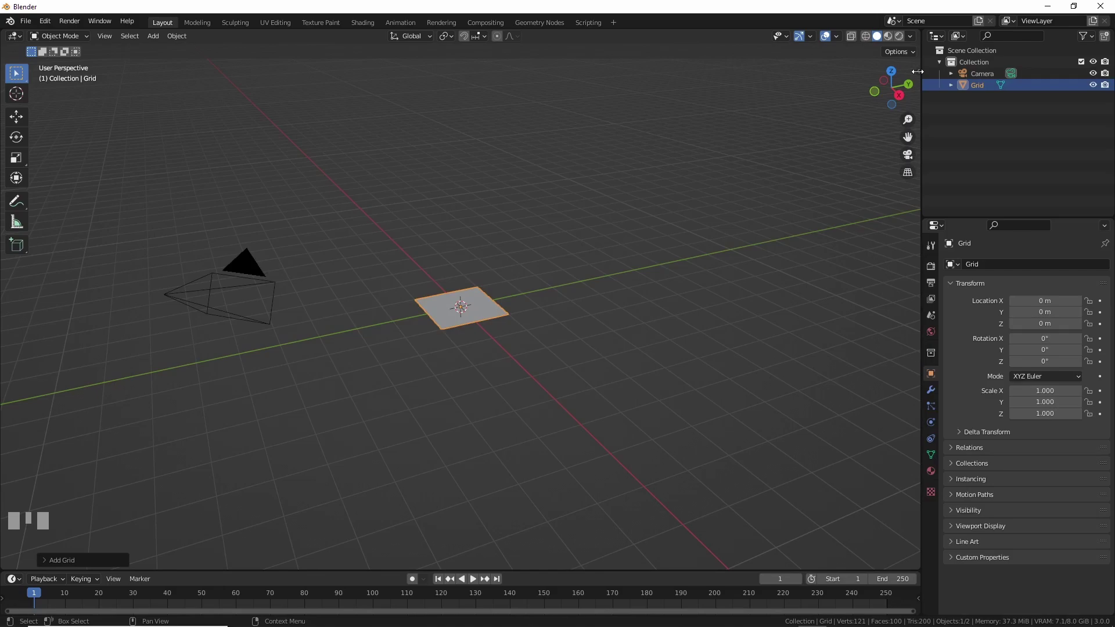
{"action": "left_click", "coordinate": [46, 560]}
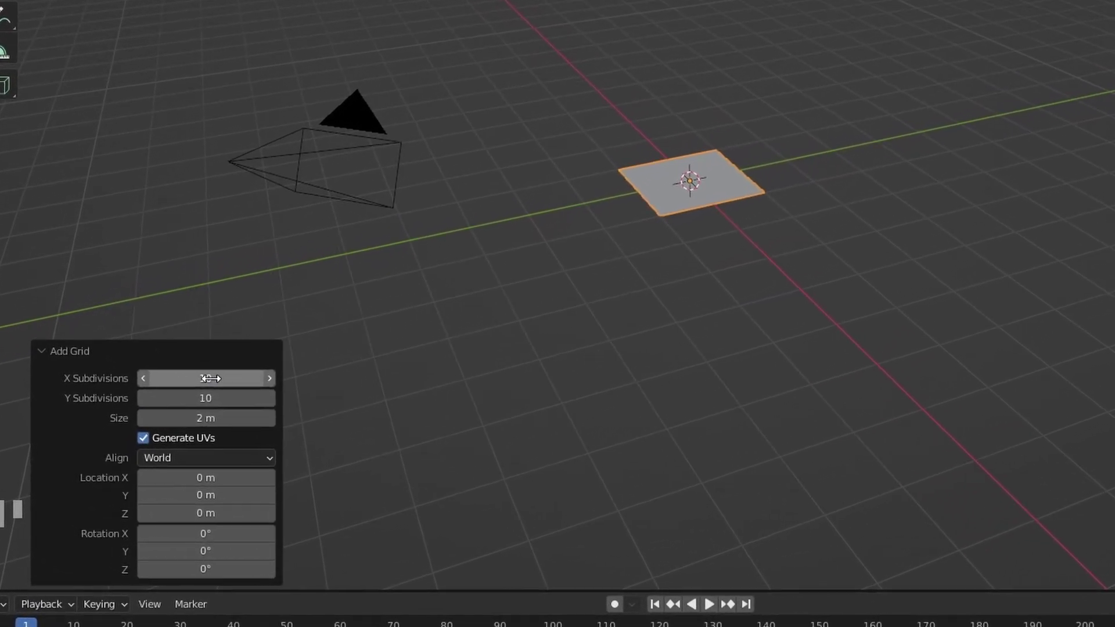
{"action": "left_click", "coordinate": [247, 342]}
{"action": "type", "text": "100"}
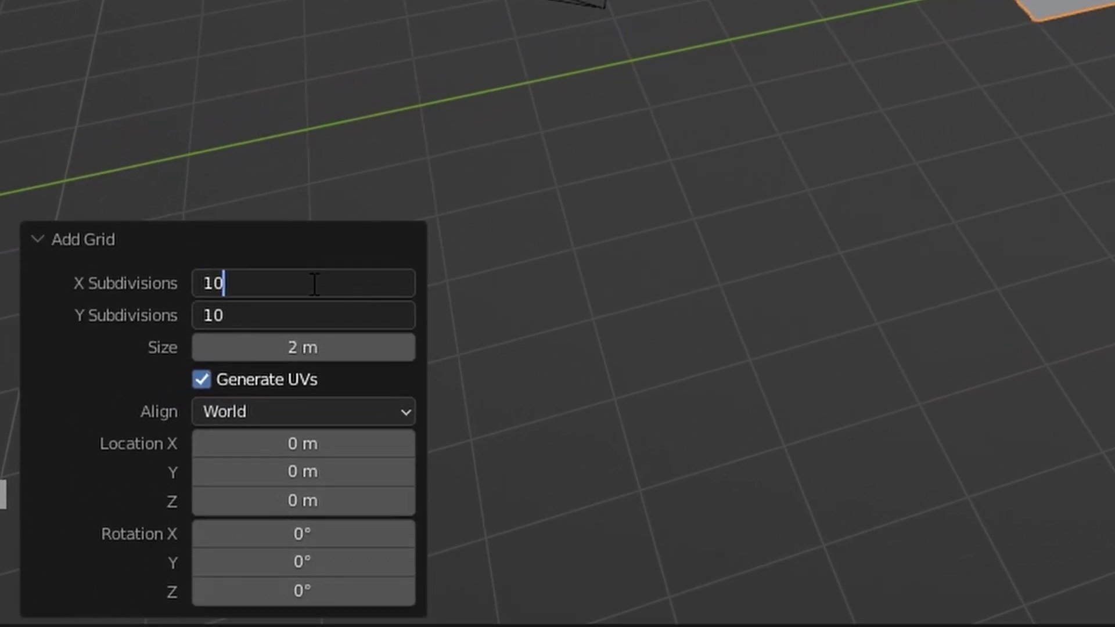
{"action": "key", "text": "Return"}
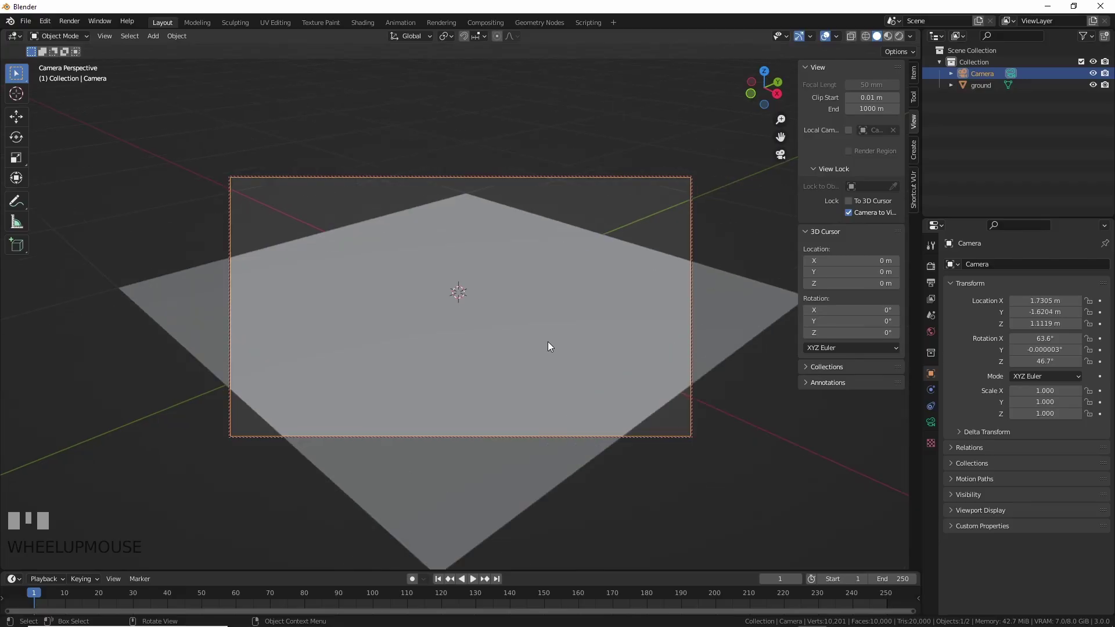
- Frame the camera closer over the ground, then turn off Camera to View
{"action": "middle_click_drag", "start_coordinate": [548, 342], "coordinate": [526, 304]}
{"action": "scroll", "coordinate": [552, 348], "scroll_direction": "up", "scroll_amount": 2}
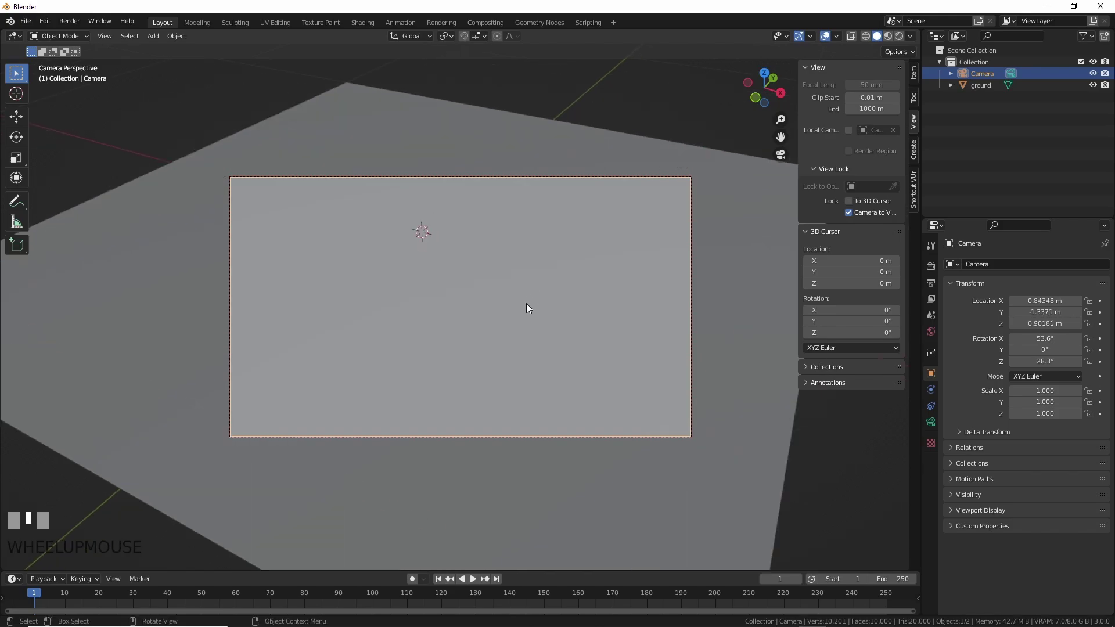
{"action": "left_click", "coordinate": [848, 212]}
- Set the render engine to Cycles
{"action": "left_click", "coordinate": [931, 266]}
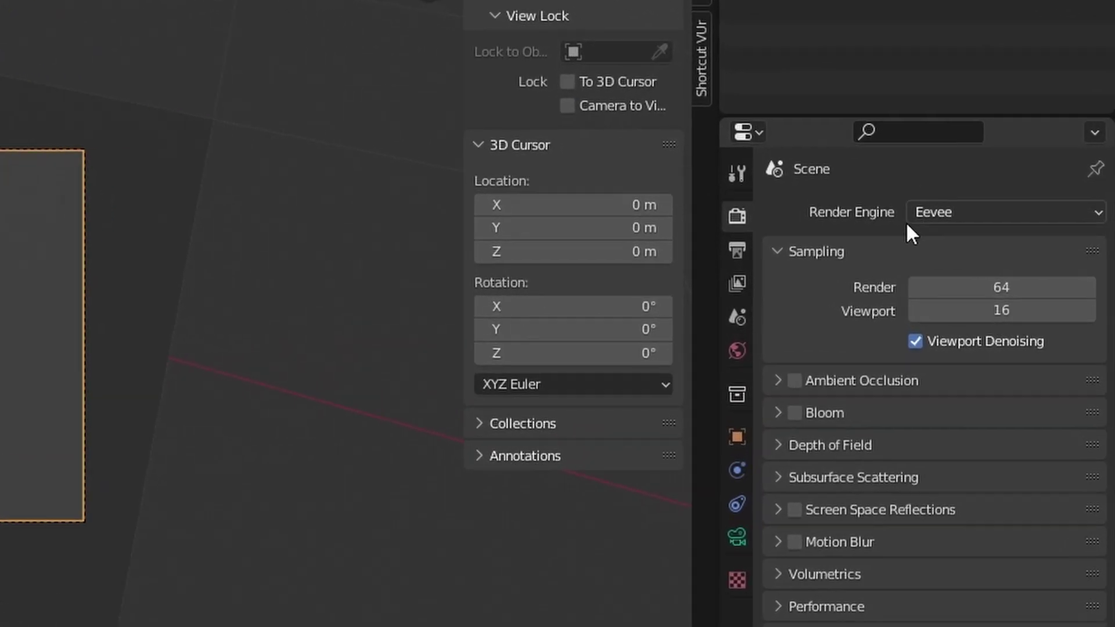
{"action": "left_click", "coordinate": [915, 214]}
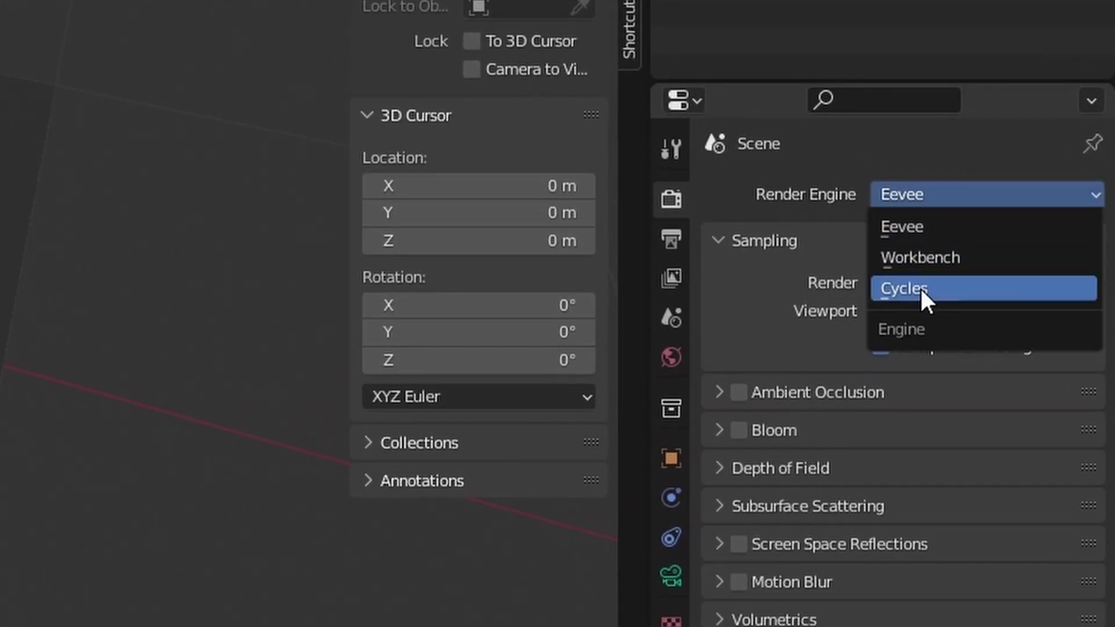
{"action": "left_click", "coordinate": [944, 293]}
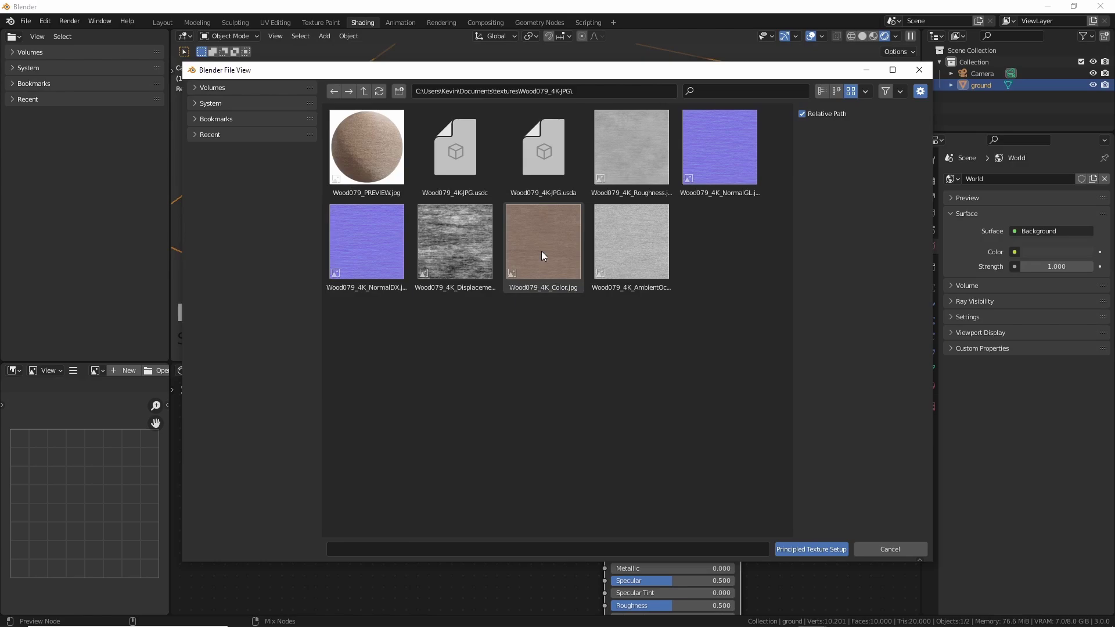
- Build the ground's material from the Wood079_4K_Color and NormalDX maps, and fit the nodes in view
{"action": "left_click", "coordinate": [542, 251]}
{"action": "left_click", "coordinate": [356, 231], "text": "ctrl"}
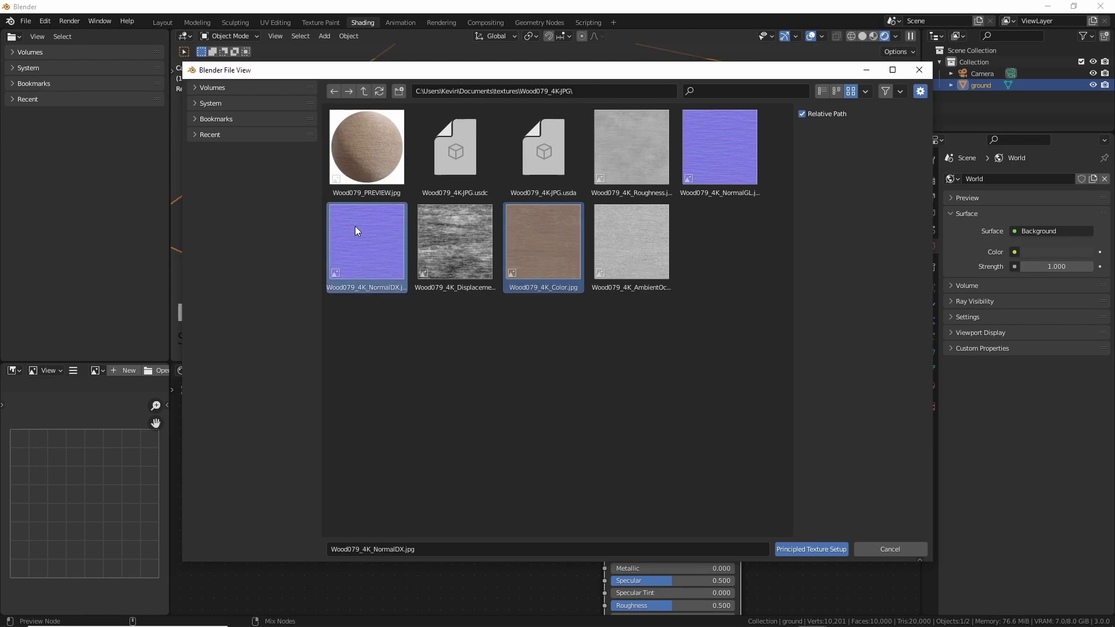
{"action": "left_click", "coordinate": [816, 548]}
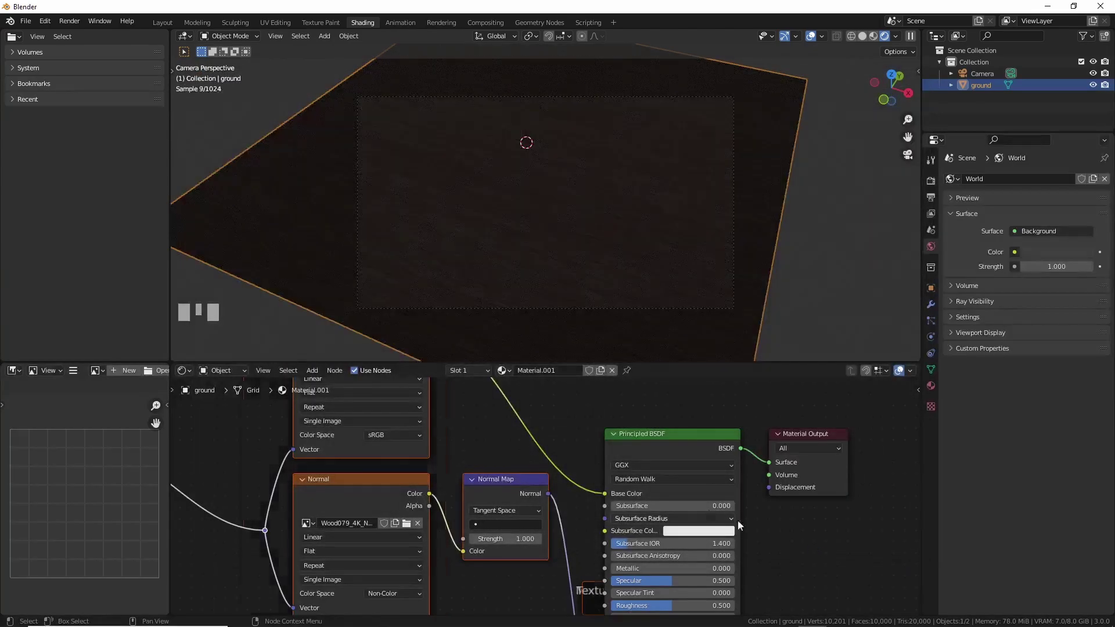
{"action": "scroll", "coordinate": [565, 452], "scroll_direction": "down", "scroll_amount": 2}
{"action": "scroll", "coordinate": [565, 452], "scroll_direction": "down", "scroll_amount": 3}
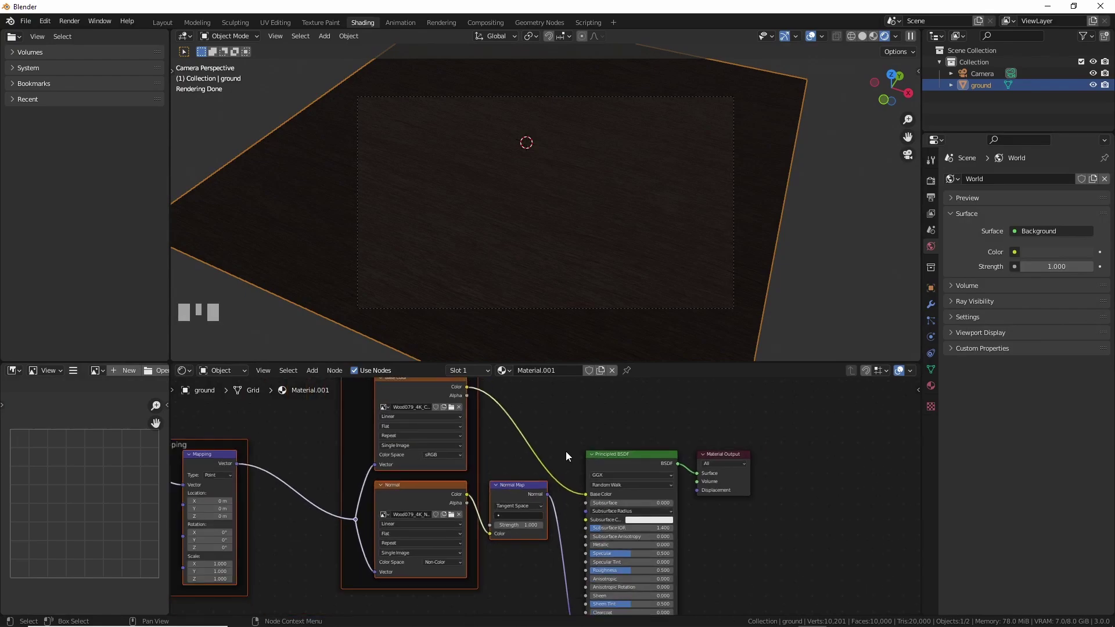
{"action": "key", "text": "Home"}
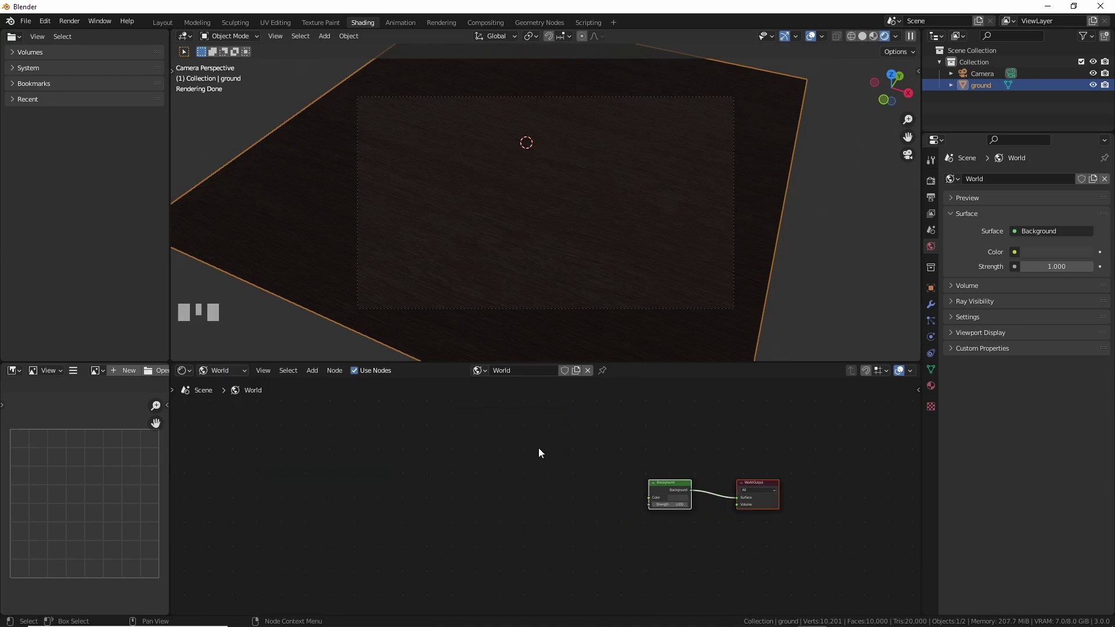
- Add an environment texture with mapping to the world Background, rotated 195° on Z
{"action": "scroll", "coordinate": [539, 449], "scroll_direction": "up", "scroll_amount": 1}
{"action": "left_click", "coordinate": [684, 492]}
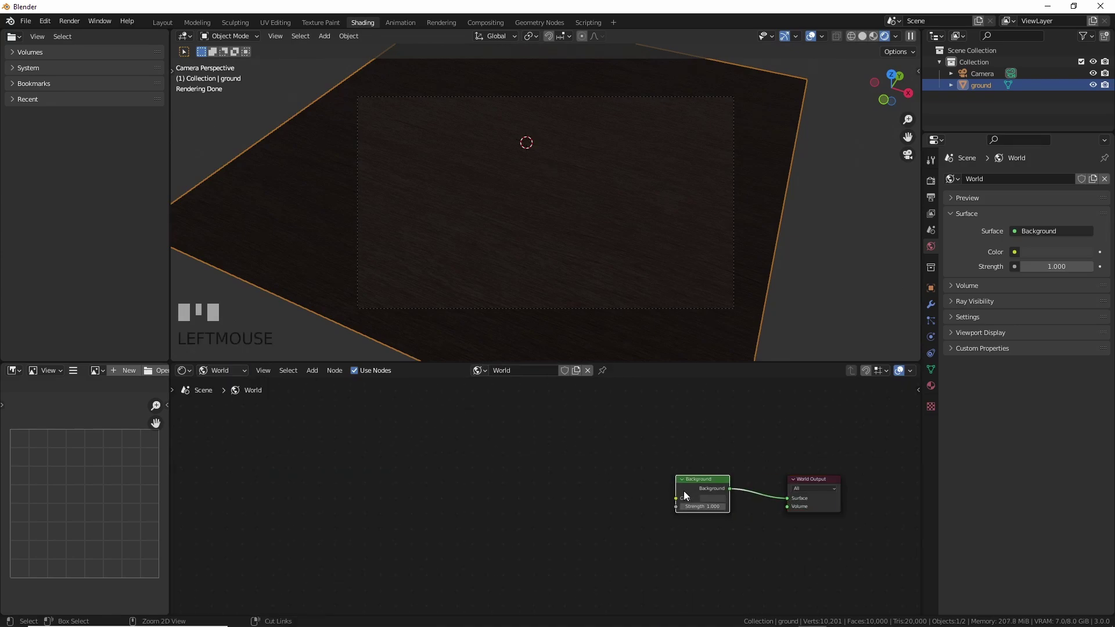
{"action": "key", "text": "ctrl+t"}
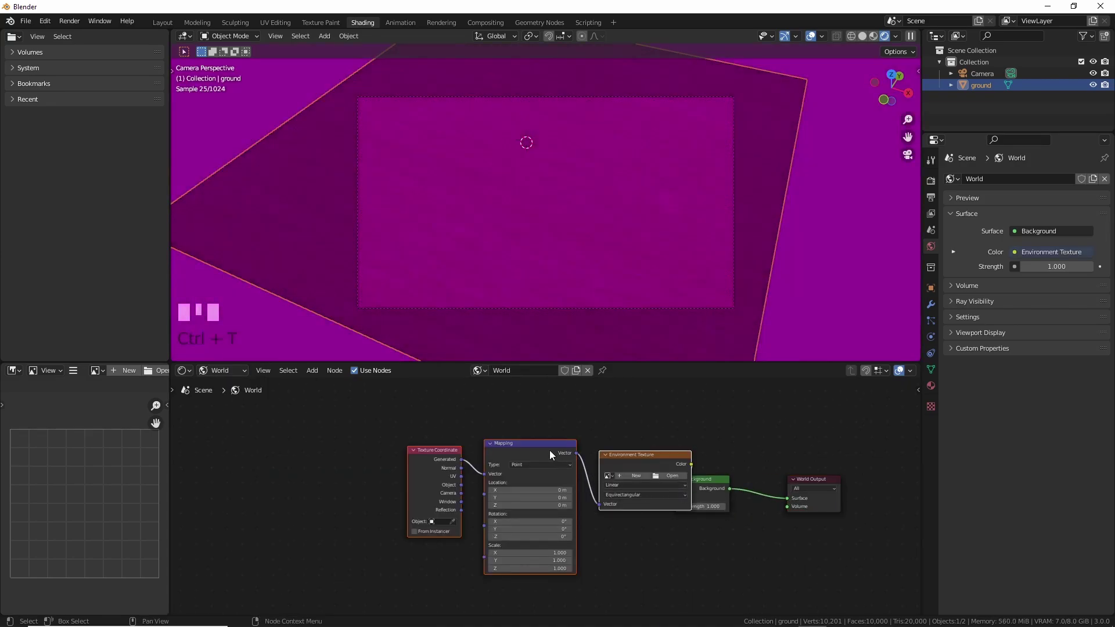
{"action": "left_click_drag", "start_coordinate": [550, 451], "coordinate": [419, 460]}
{"action": "type", "text": "5"}
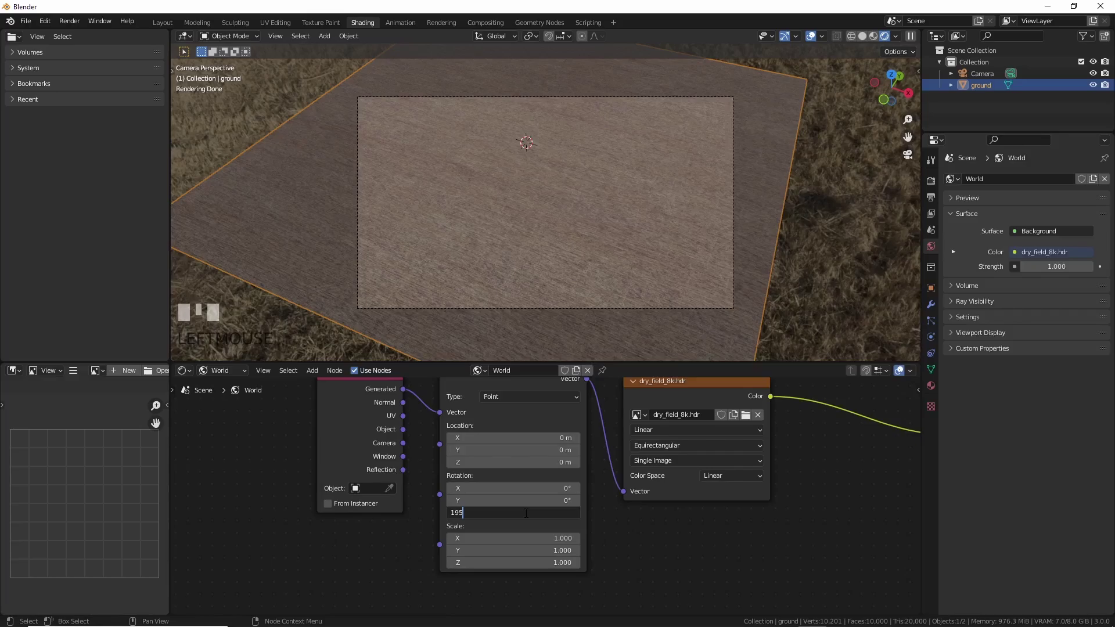
{"action": "key", "text": "Return"}
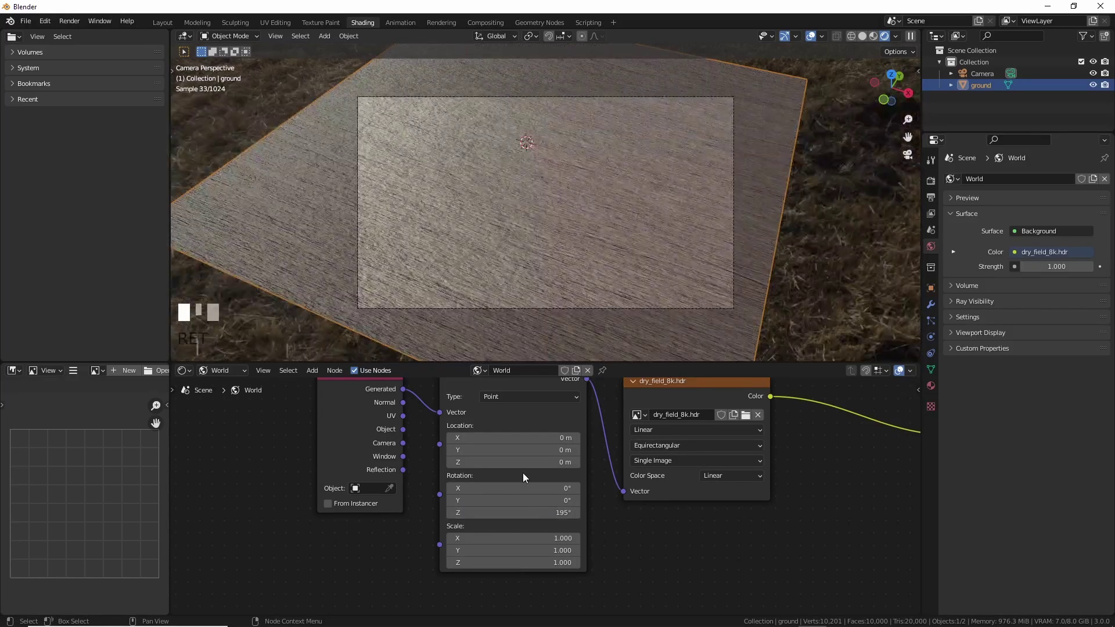
{"action": "middle_click_drag", "start_coordinate": [837, 466], "coordinate": [826, 473]}
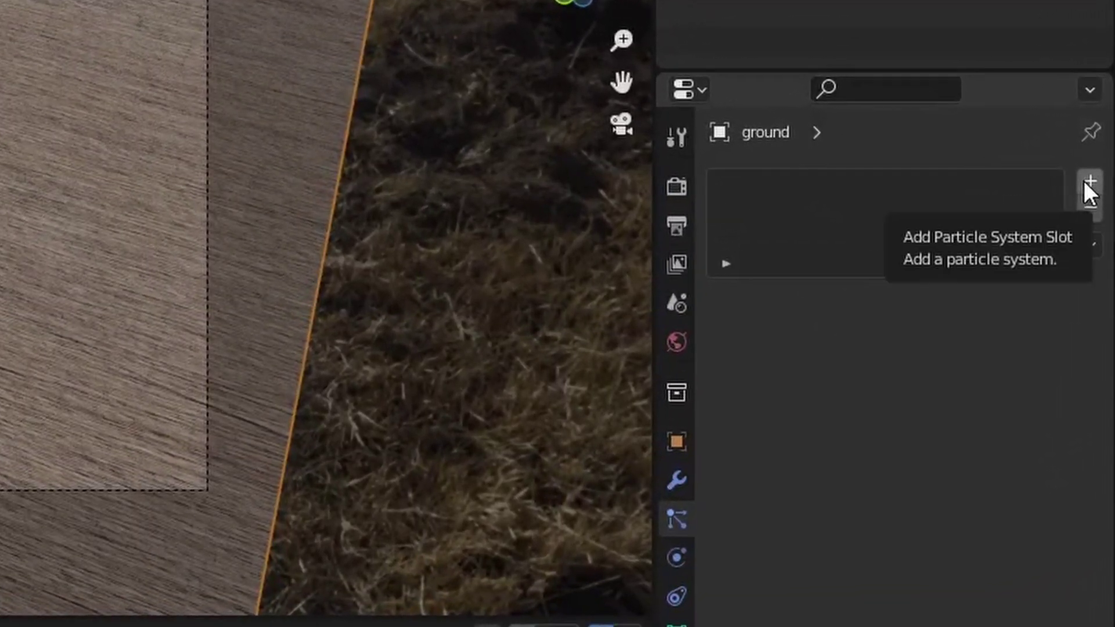
- Add a hair particle system with 0.01 m hair length and 3 segments
{"action": "left_click", "coordinate": [1090, 181]}
{"action": "left_click", "coordinate": [995, 331]}
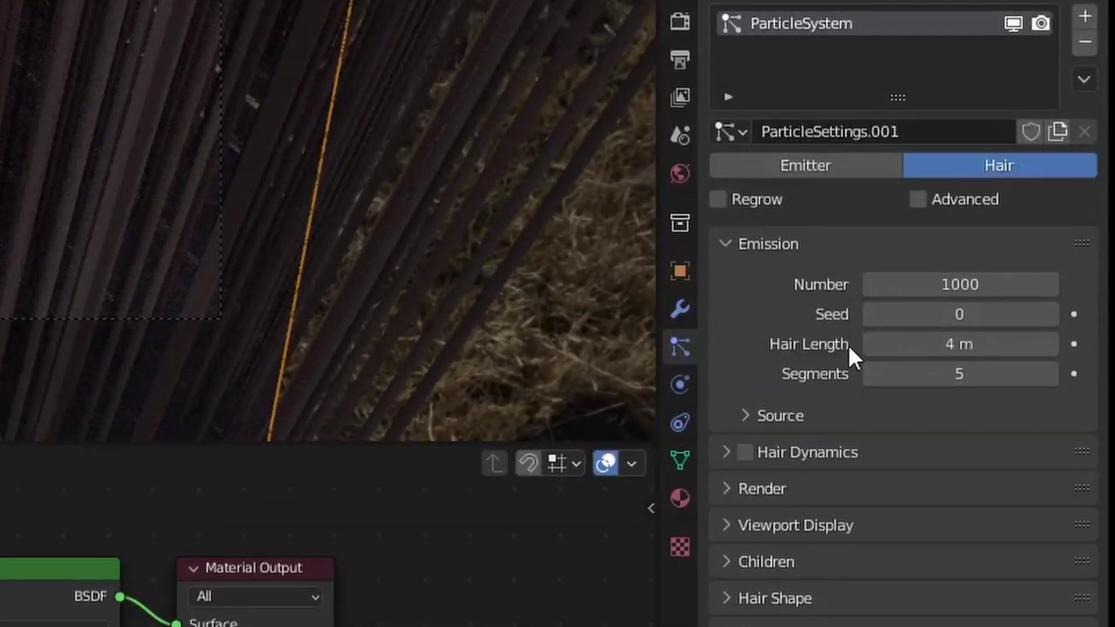
{"action": "left_click", "coordinate": [1063, 319]}
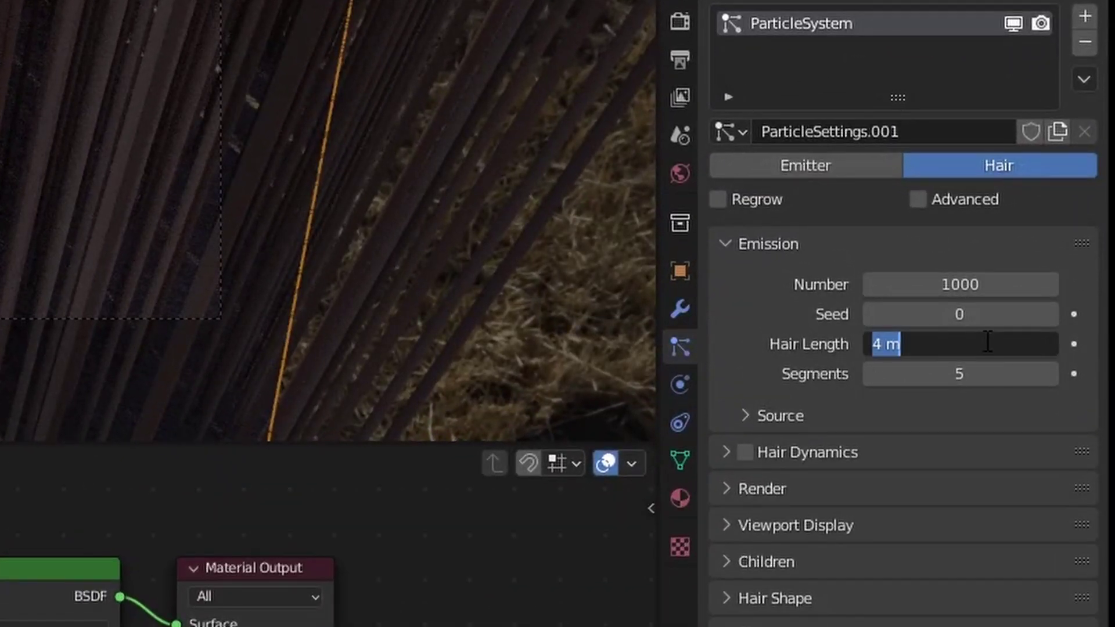
{"action": "type", "text": ".01"}
{"action": "key", "text": "Return"}
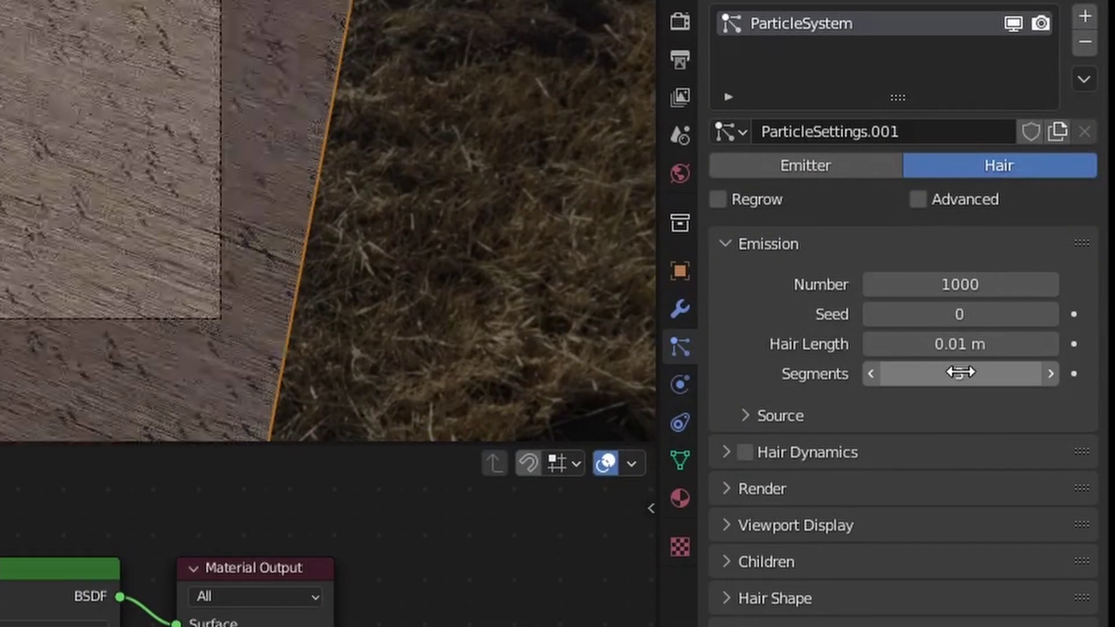
{"action": "left_click_drag", "start_coordinate": [960, 372], "coordinate": [879, 379]}
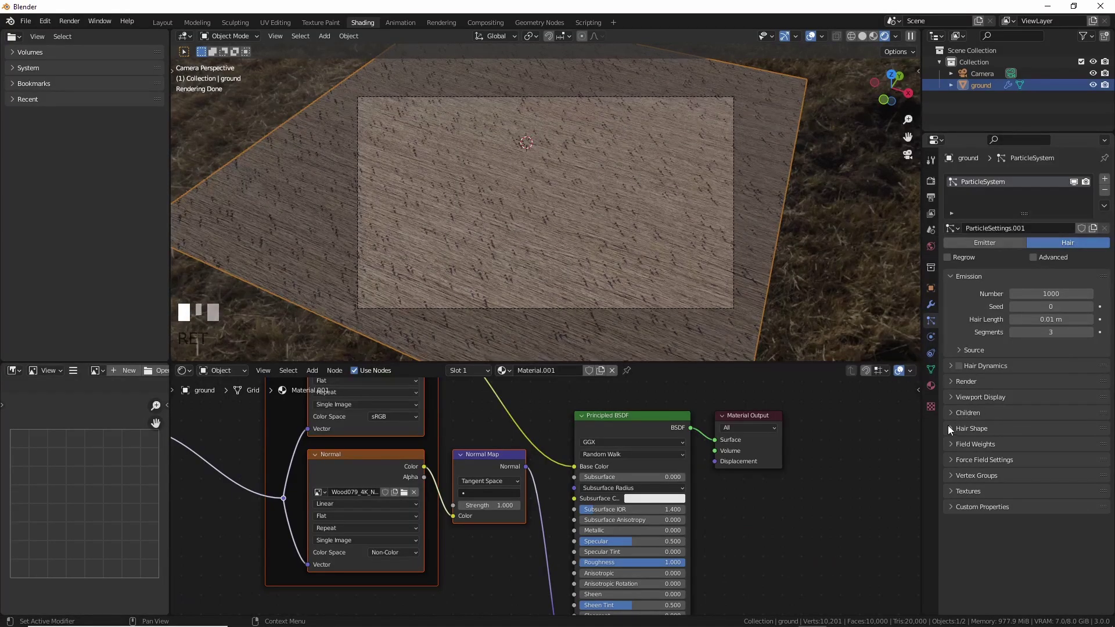
- Set the strand root diameter to 0.1 and give the tips a small diameter
{"action": "left_click", "coordinate": [950, 430]}
{"action": "left_click", "coordinate": [1040, 460]}
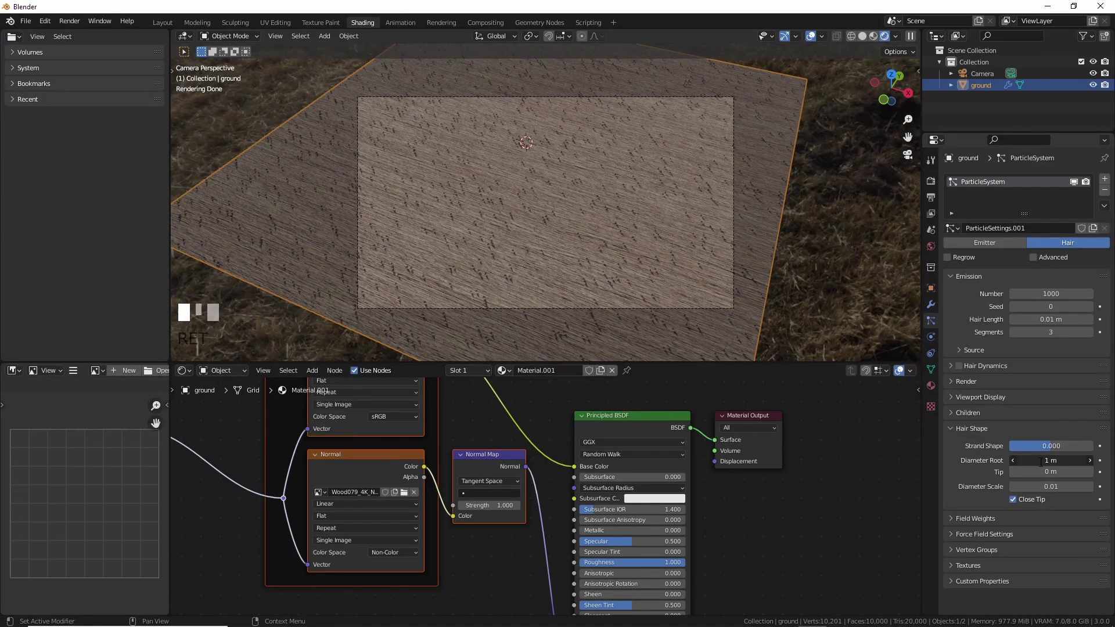
{"action": "type", "text": ".1"}
{"action": "key", "text": "Return"}
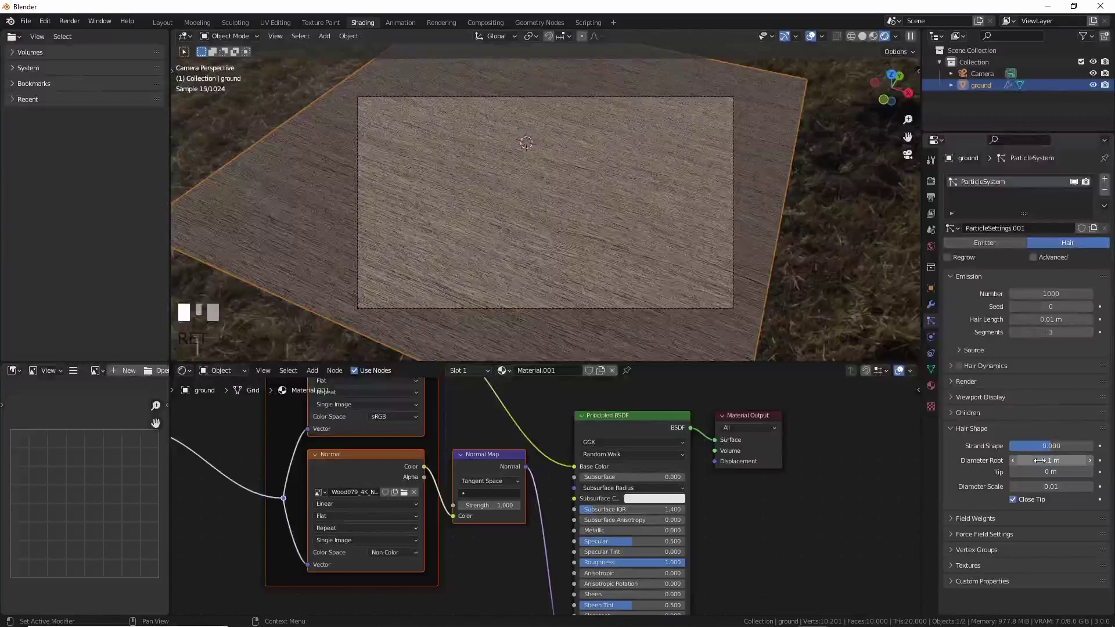
{"action": "left_click_drag", "start_coordinate": [1029, 471], "coordinate": [1042, 471]}
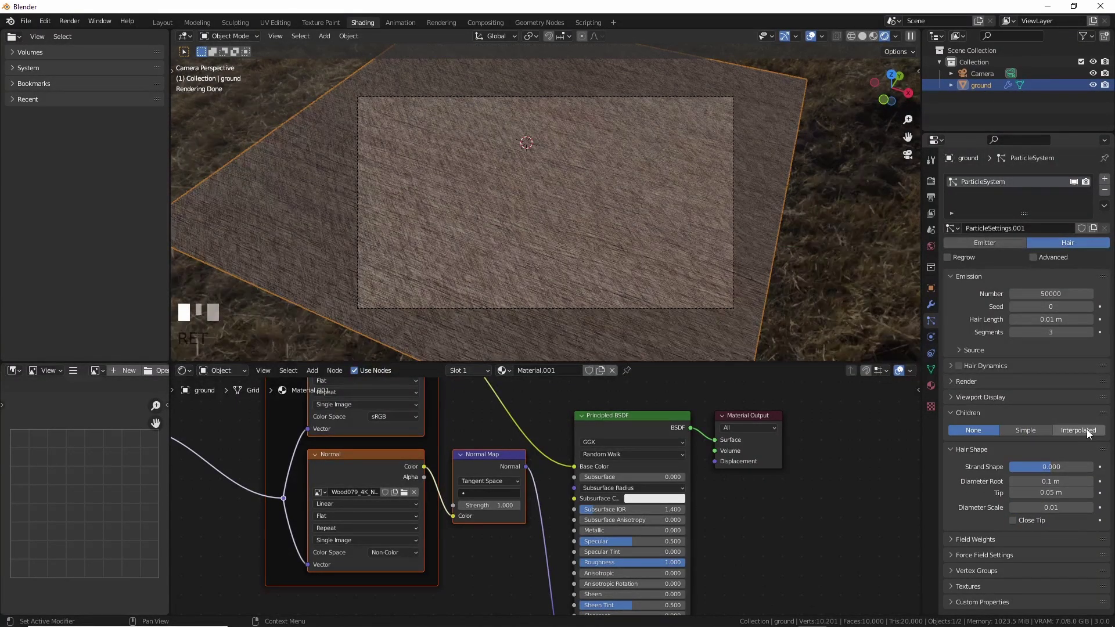
- Add interpolated children and display 20 children per parent in the viewport
{"action": "left_click", "coordinate": [1087, 431]}
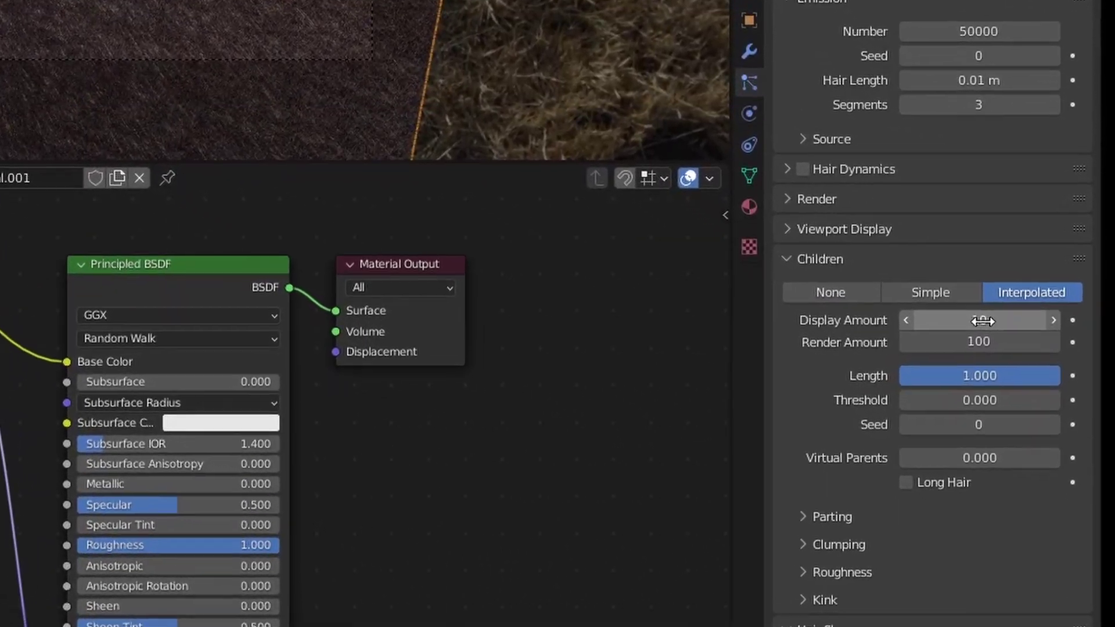
{"action": "left_click", "coordinate": [1052, 445]}
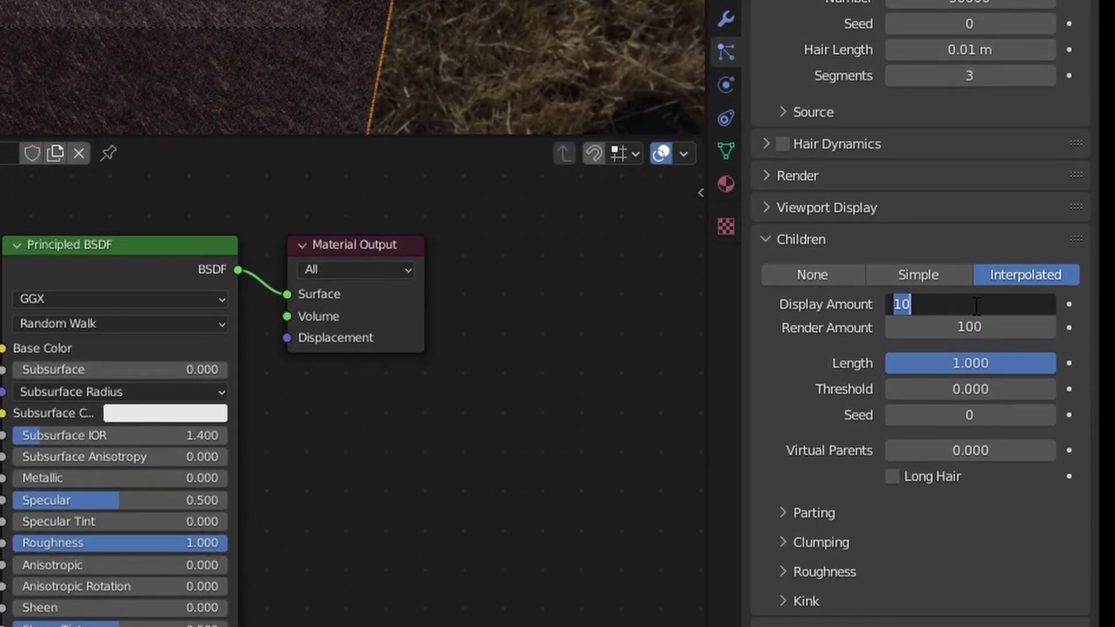
{"action": "type", "text": "20"}
{"action": "key", "text": "Return"}
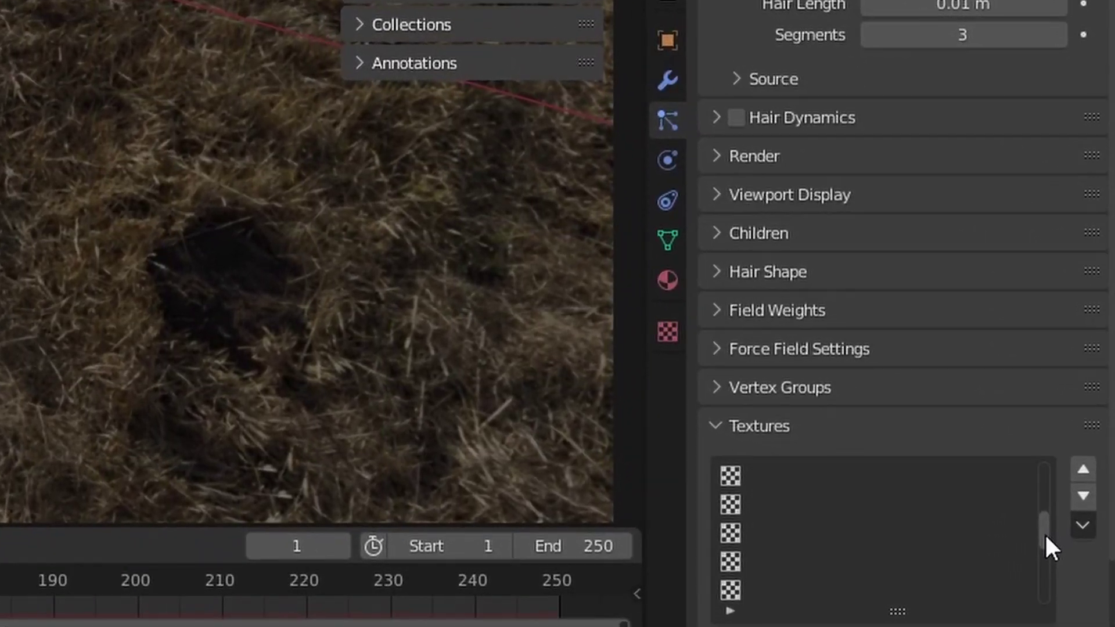
- Create a new image texture and load Magic-Circle-Blank-02.png into it
{"action": "left_click_drag", "start_coordinate": [1084, 573], "coordinate": [1084, 551]}
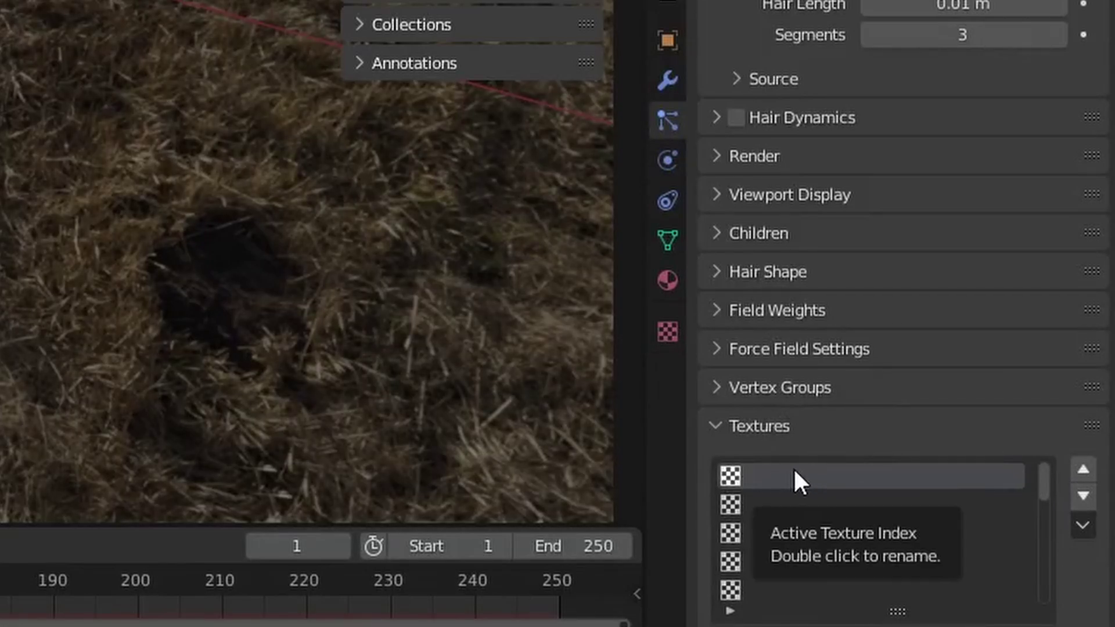
{"action": "left_click", "coordinate": [669, 333]}
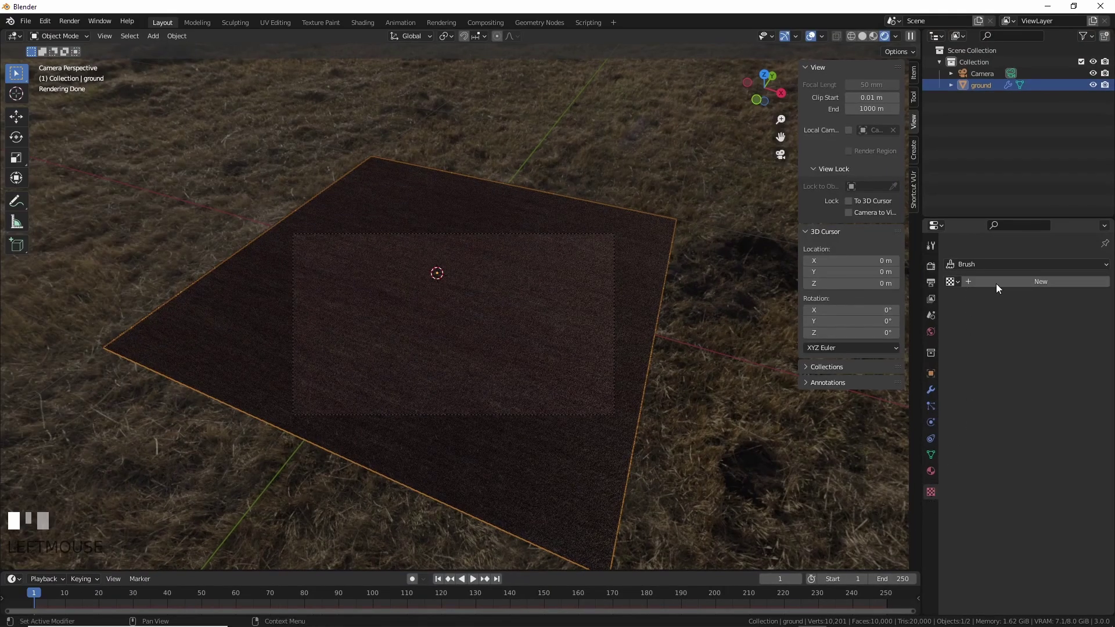
{"action": "left_click", "coordinate": [995, 284]}
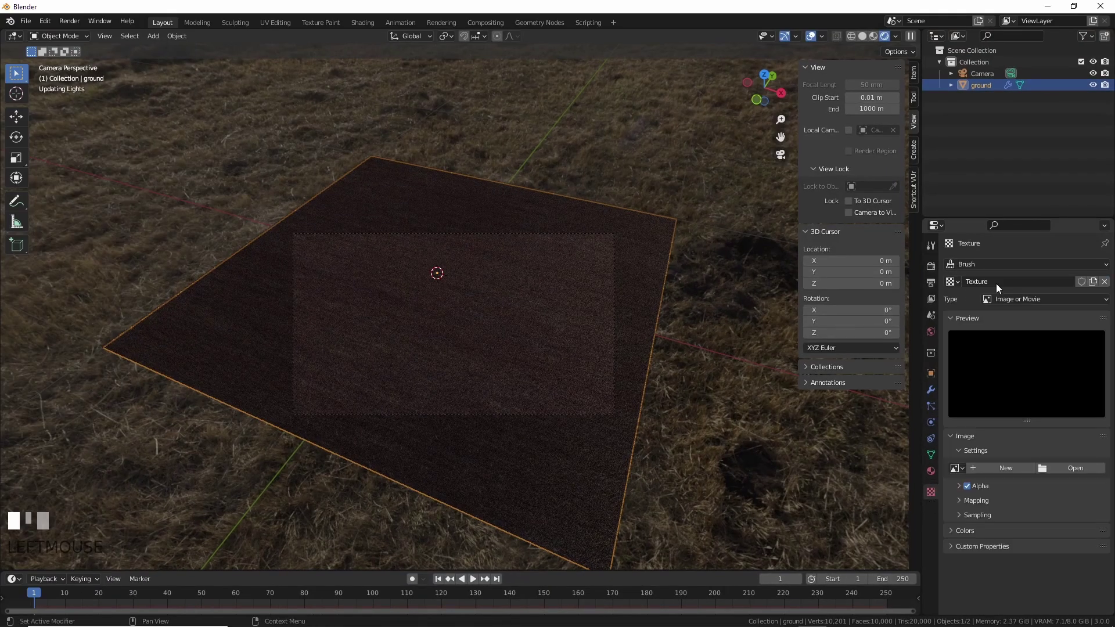
{"action": "left_click", "coordinate": [1075, 468]}
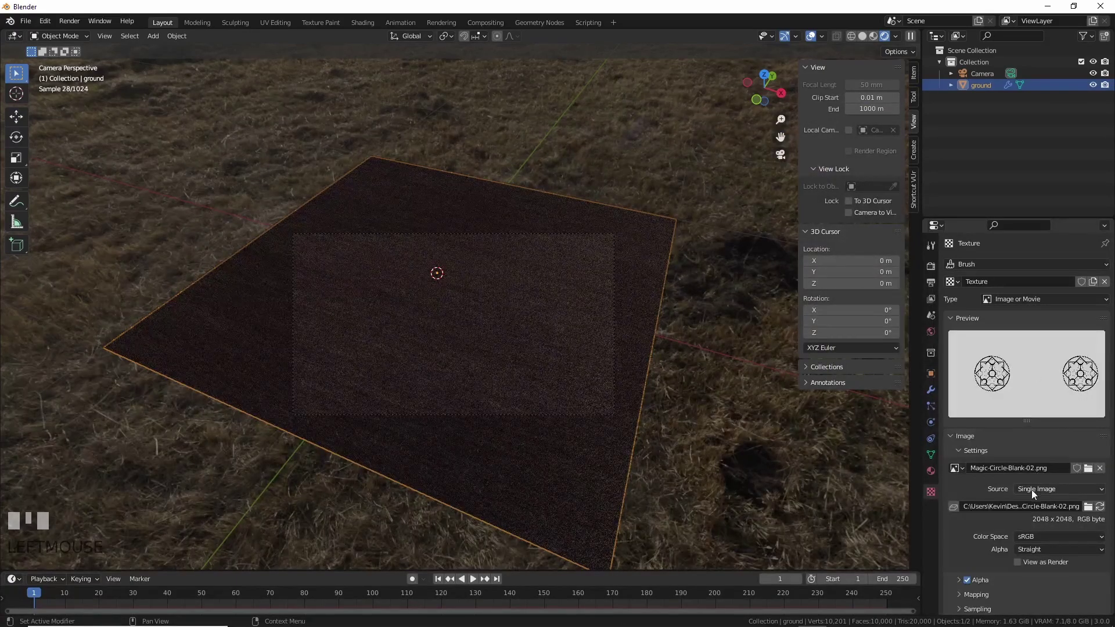
{"action": "scroll", "coordinate": [988, 511], "scroll_direction": "down", "scroll_amount": 2}
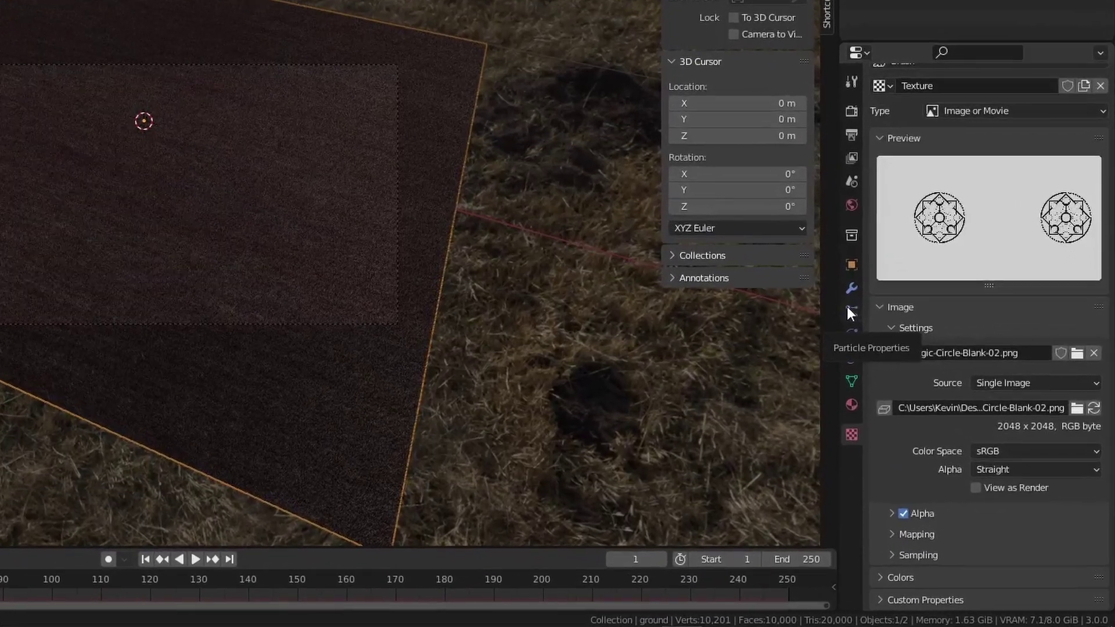
- Assign the existing Texture to the hair particle system's texture slot
{"action": "left_click", "coordinate": [931, 405]}
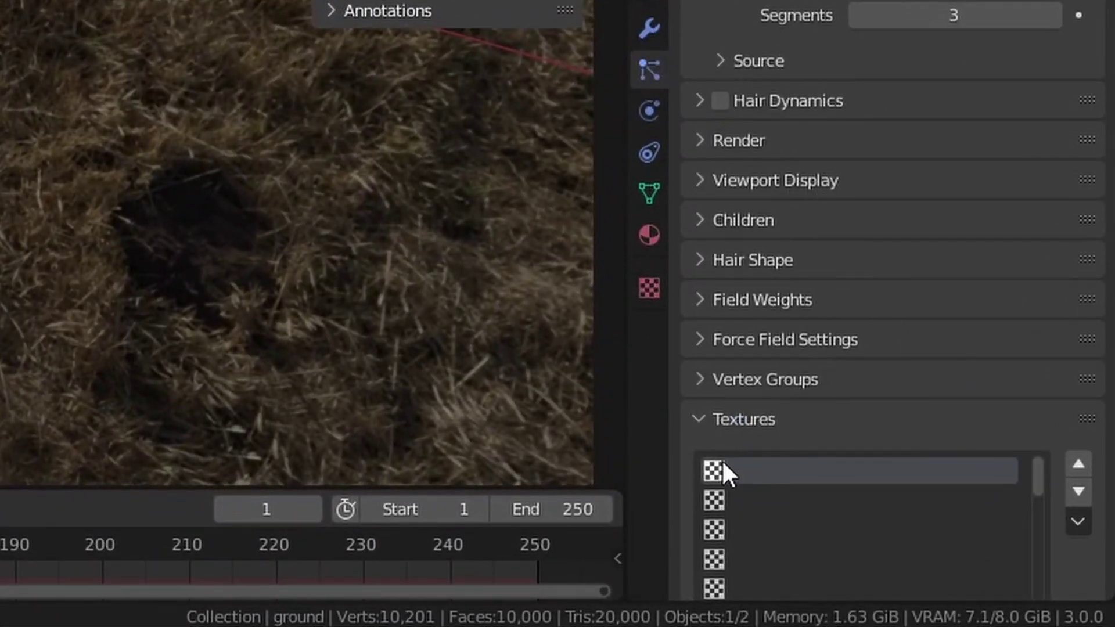
{"action": "scroll", "coordinate": [842, 394], "scroll_direction": "down", "scroll_amount": 2}
{"action": "left_click", "coordinate": [730, 587]}
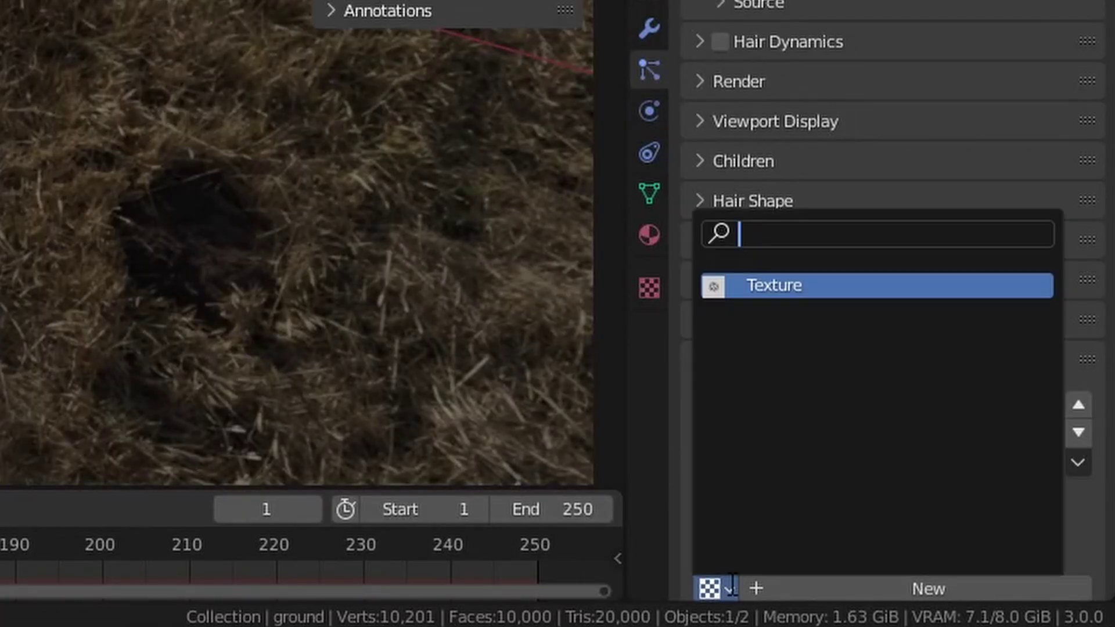
{"action": "left_click", "coordinate": [743, 288]}
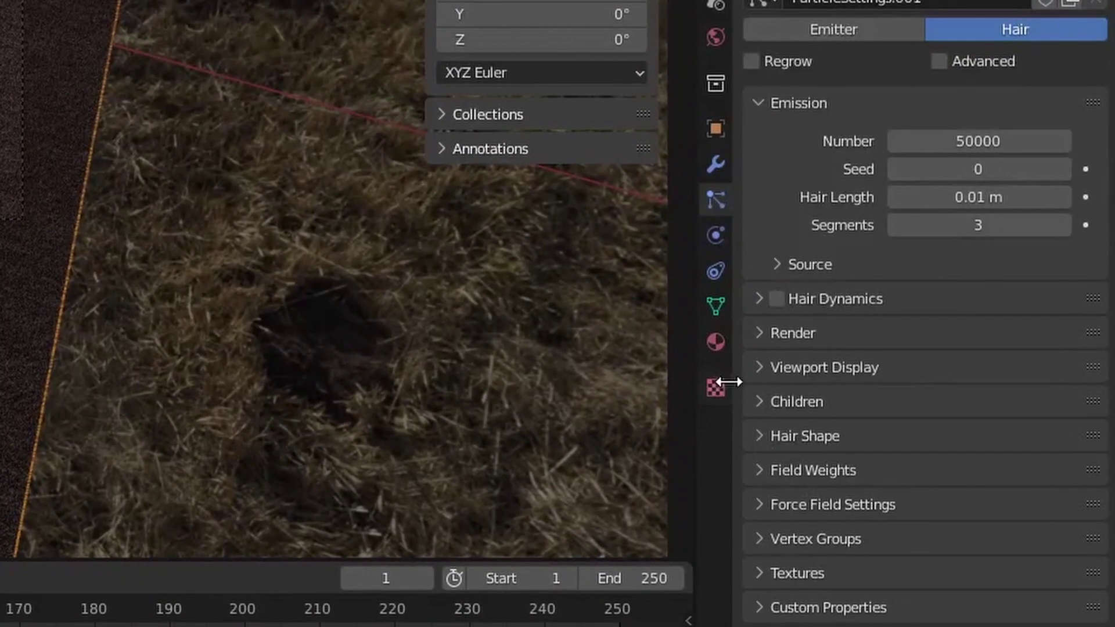
- Enable Density under the texture's Influence settings
{"action": "left_click", "coordinate": [719, 389]}
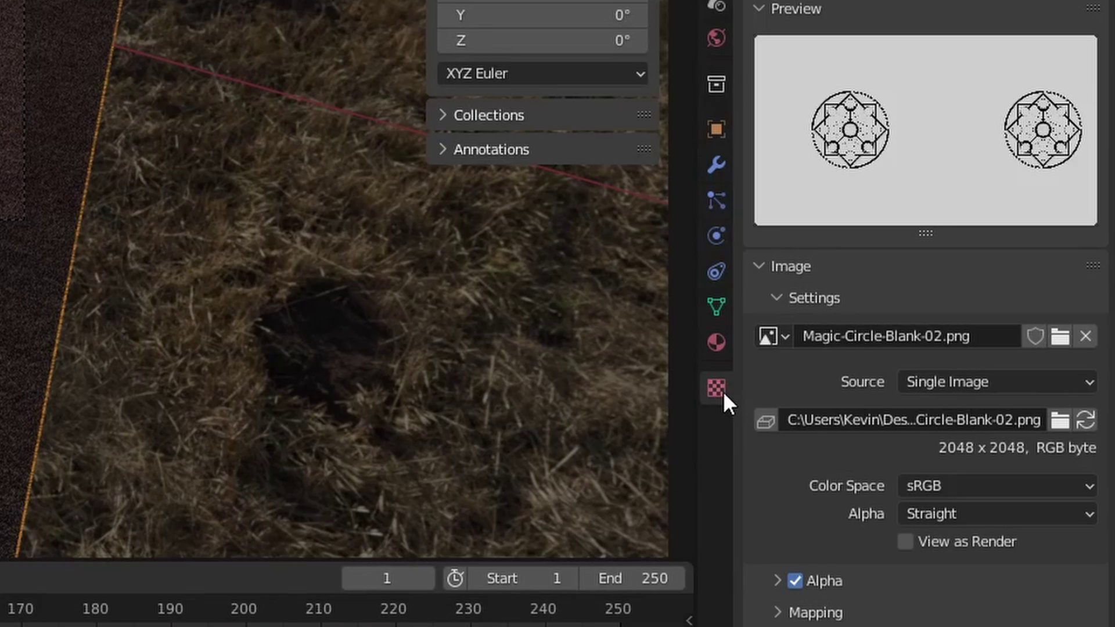
{"action": "scroll", "coordinate": [797, 485], "scroll_direction": "down", "scroll_amount": 10}
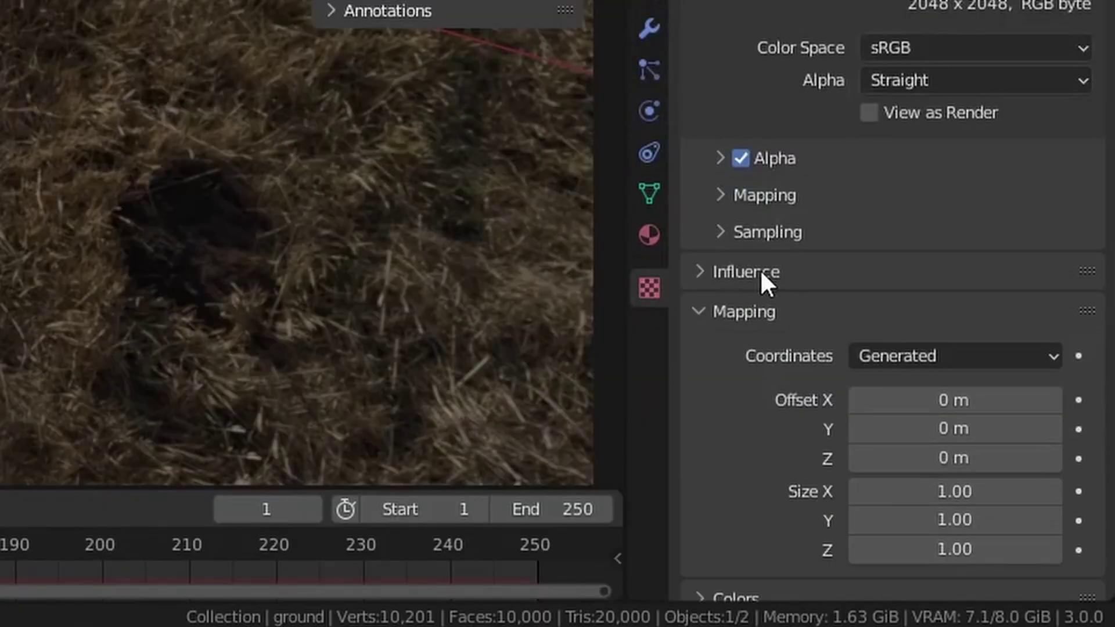
{"action": "left_click", "coordinate": [699, 271]}
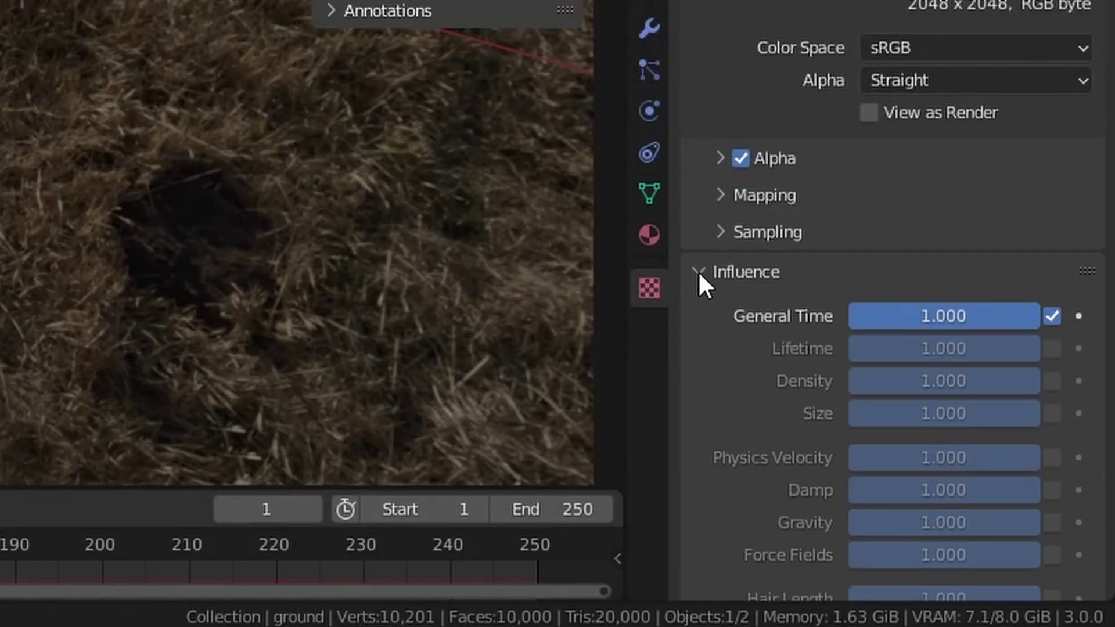
{"action": "scroll", "coordinate": [698, 270], "scroll_direction": "down", "scroll_amount": 4}
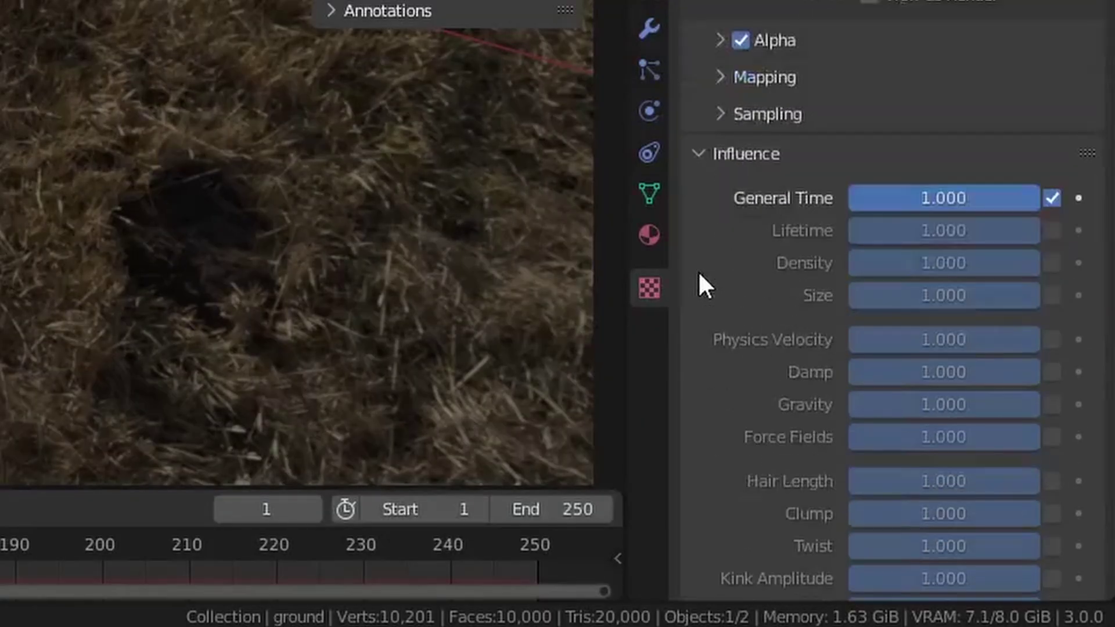
{"action": "left_click", "coordinate": [1051, 263]}
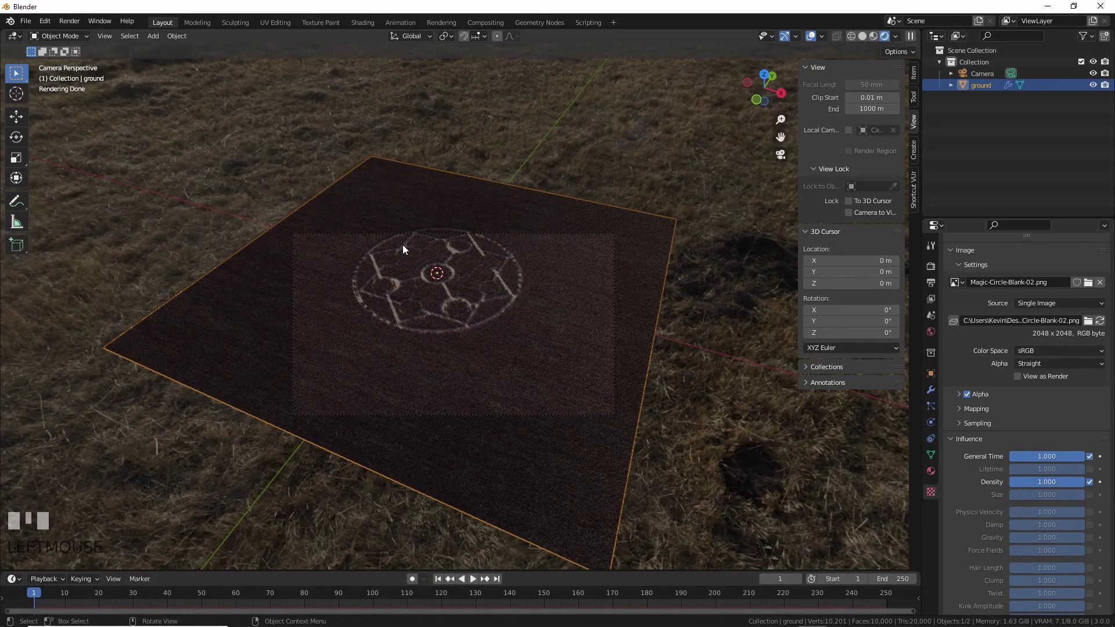
- Set the texture mapping's X offset to 0.2 m, then change it to -0.2
{"action": "scroll", "coordinate": [980, 507], "scroll_direction": "down", "scroll_amount": 6}
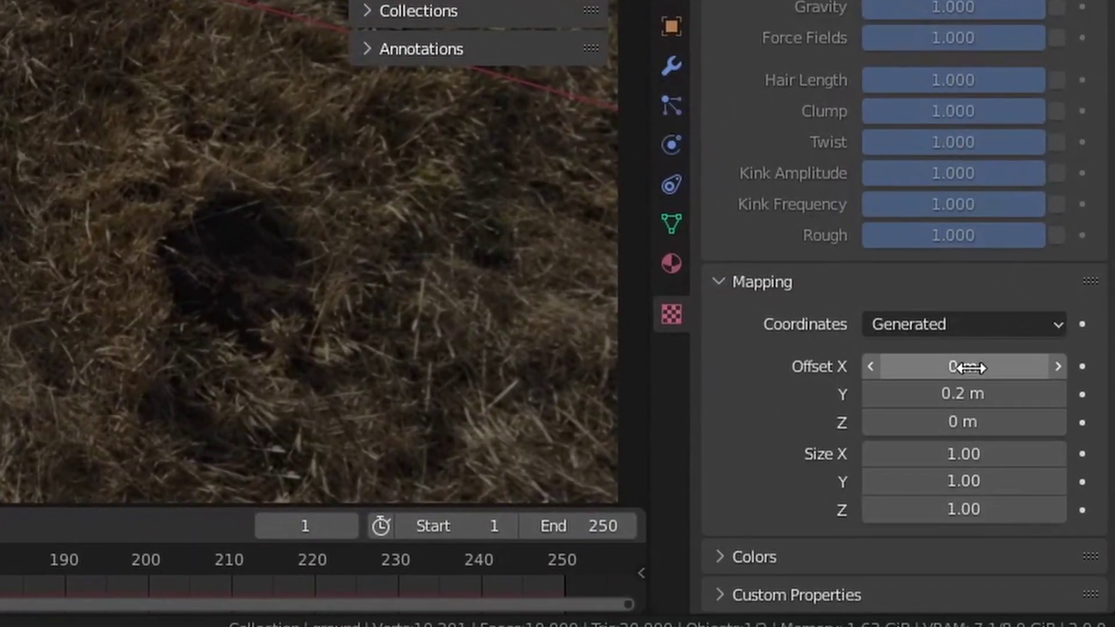
{"action": "left_click", "coordinate": [1045, 521]}
{"action": "key", "text": "BackSpace"}
{"action": "type", "text": ".2"}
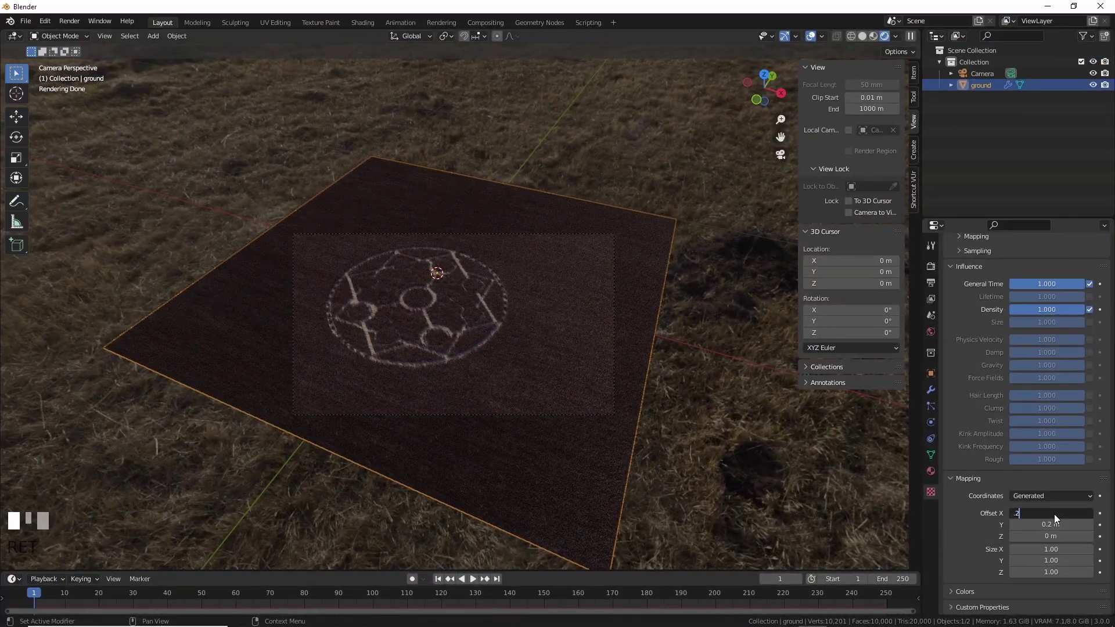
{"action": "key", "text": "Return"}
{"action": "left_click", "coordinate": [1055, 514]}
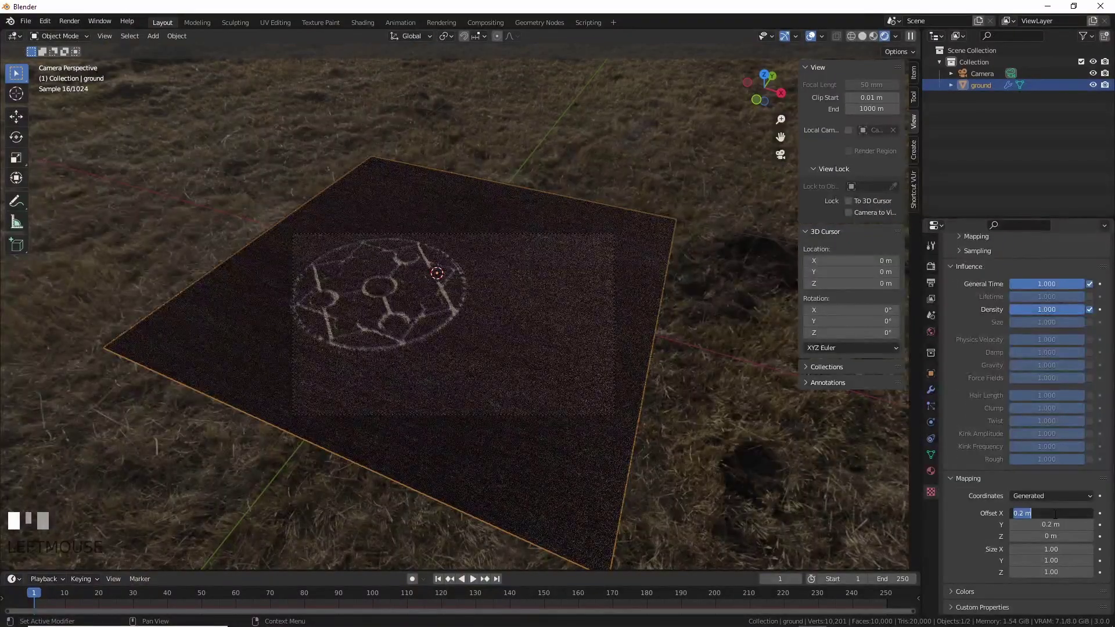
{"action": "key", "text": "BackSpace"}
{"action": "type", "text": "-.2"}
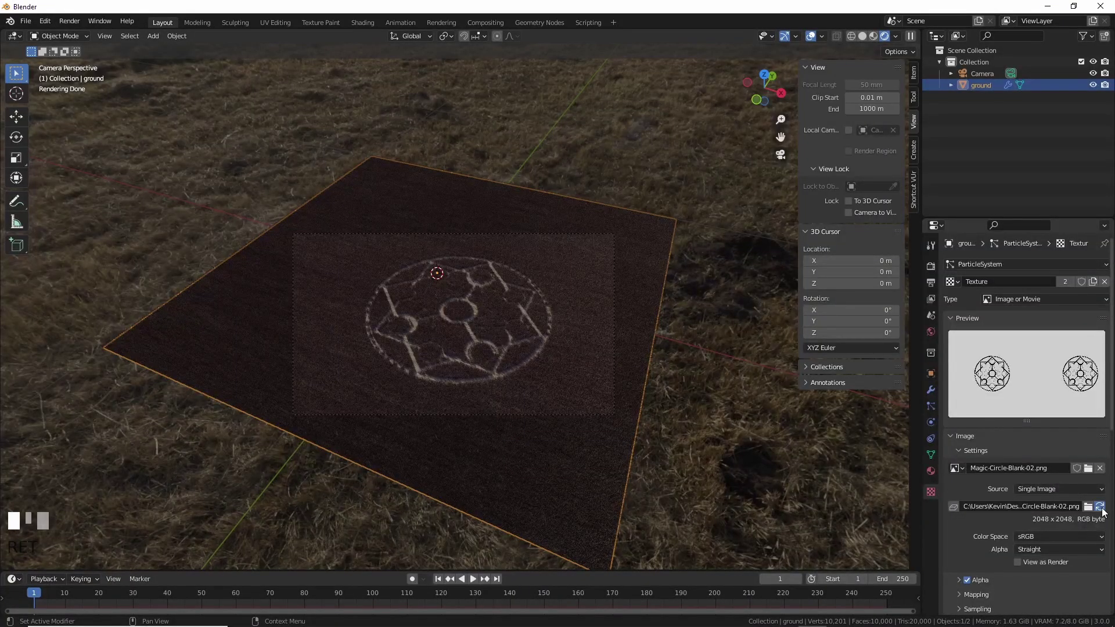
- Reload the circle image, set background strength 2.5, add a 0.680 Gamma node, and render
{"action": "left_click", "coordinate": [1100, 507]}
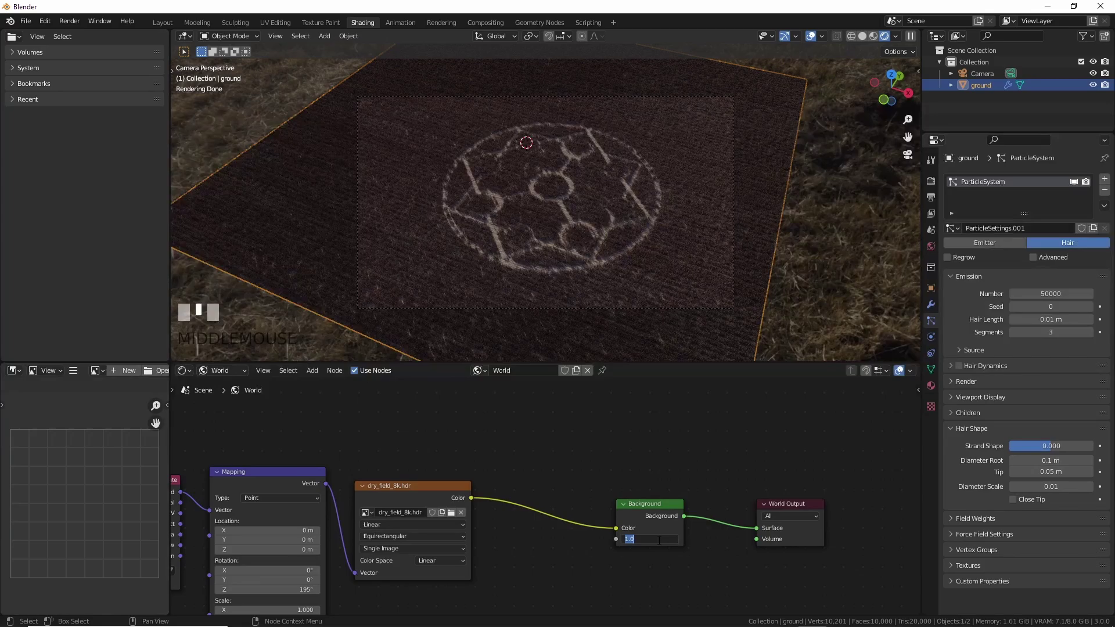
{"action": "key", "text": "Return"}
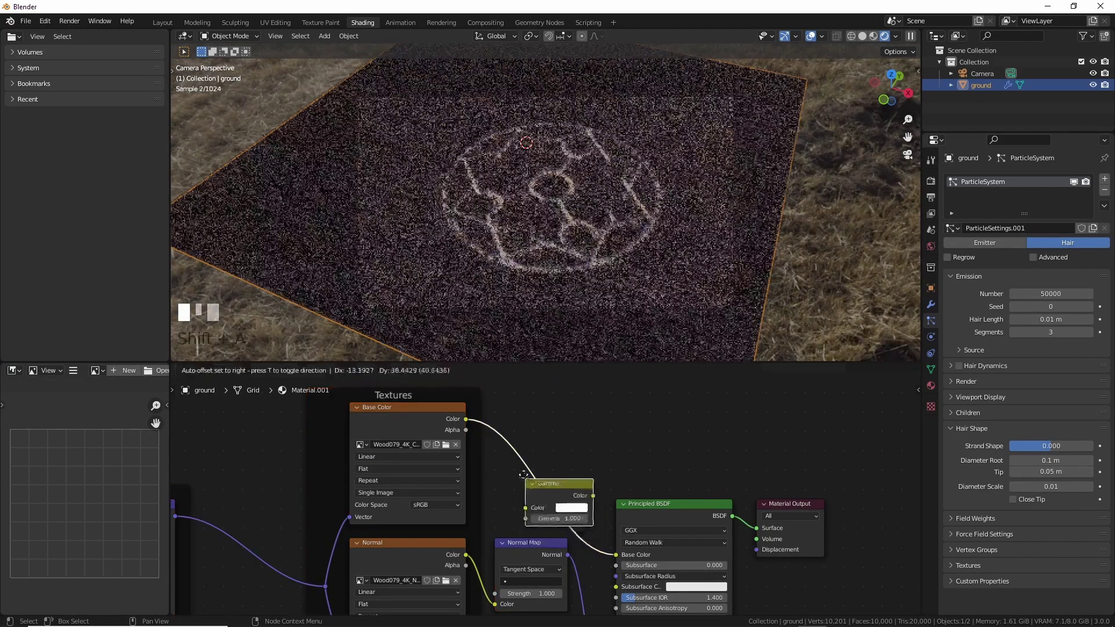
{"action": "left_click", "coordinate": [507, 449]}
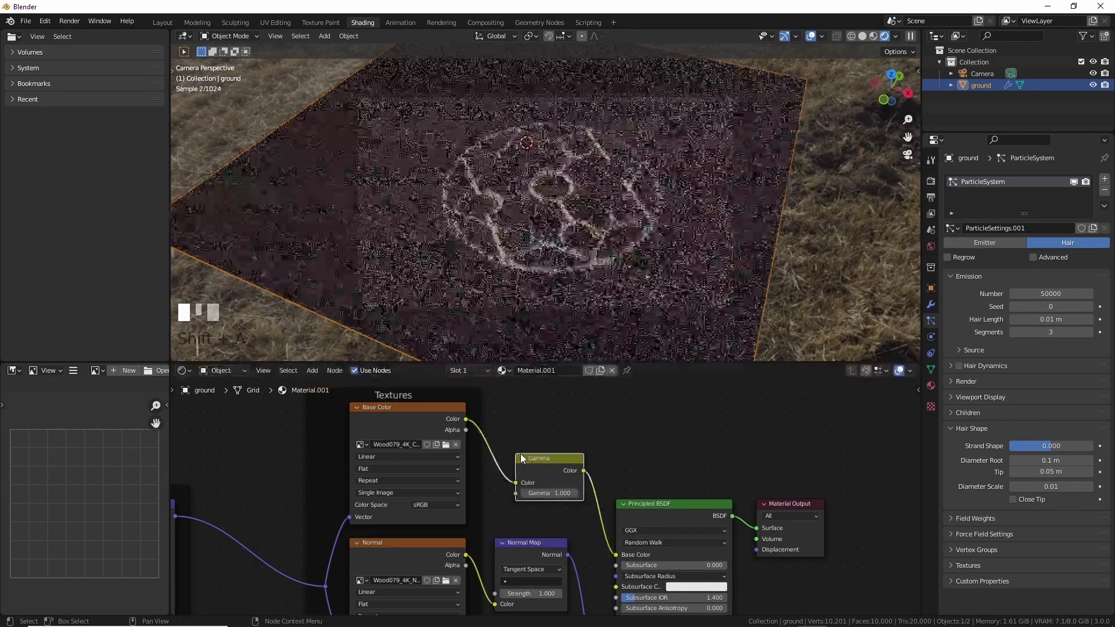
{"action": "left_click", "coordinate": [560, 492]}
{"action": "key", "text": "BackSpace"}
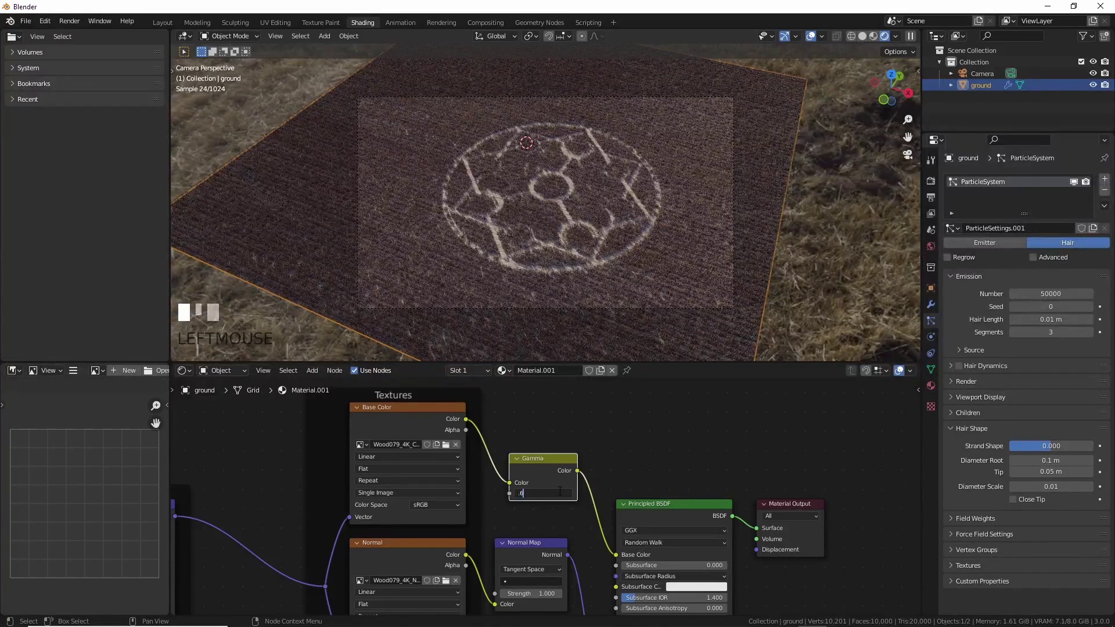
{"action": "type", "text": ".68"}
{"action": "key", "text": "Return"}
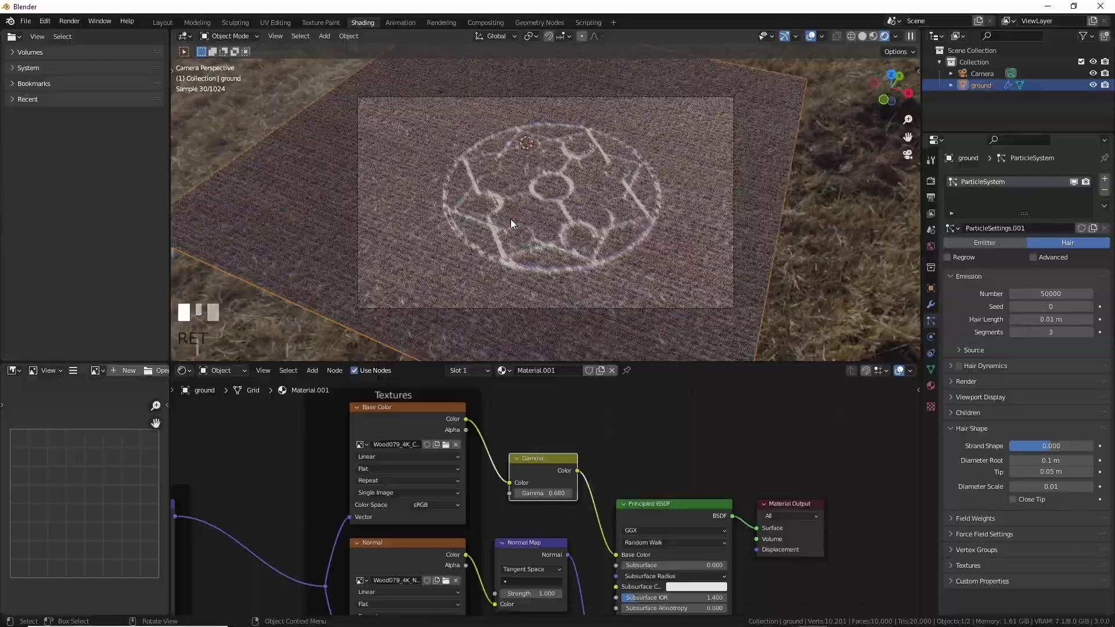
{"action": "key", "text": "F12"}
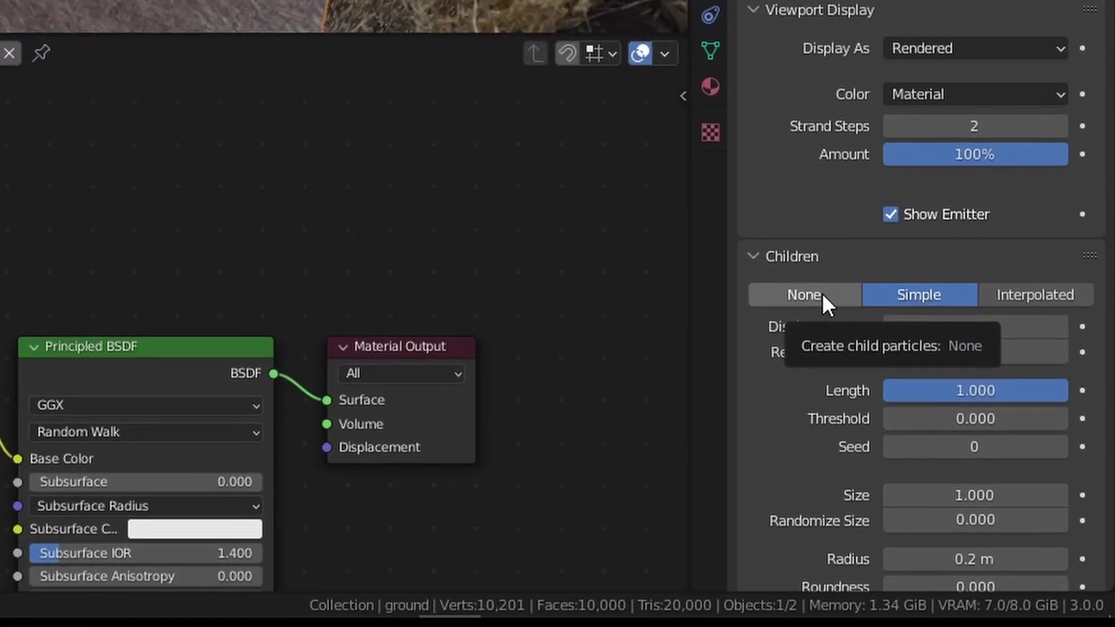
- Set Children to None and raise the hair emission Number to 100000
{"action": "left_click", "coordinate": [857, 335]}
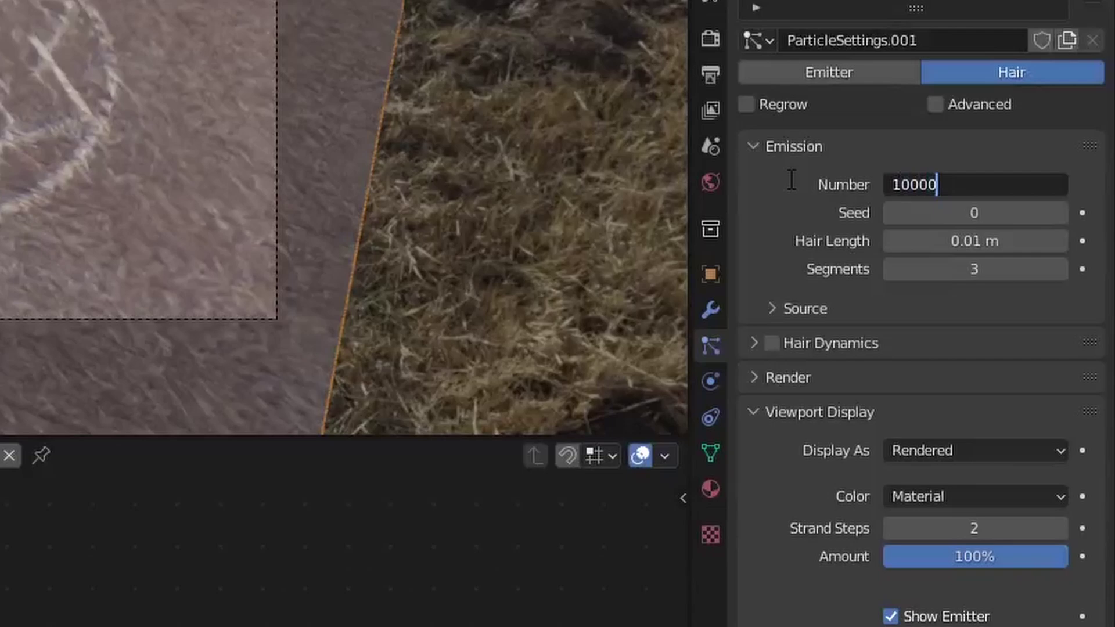
{"action": "type", "text": "0"}
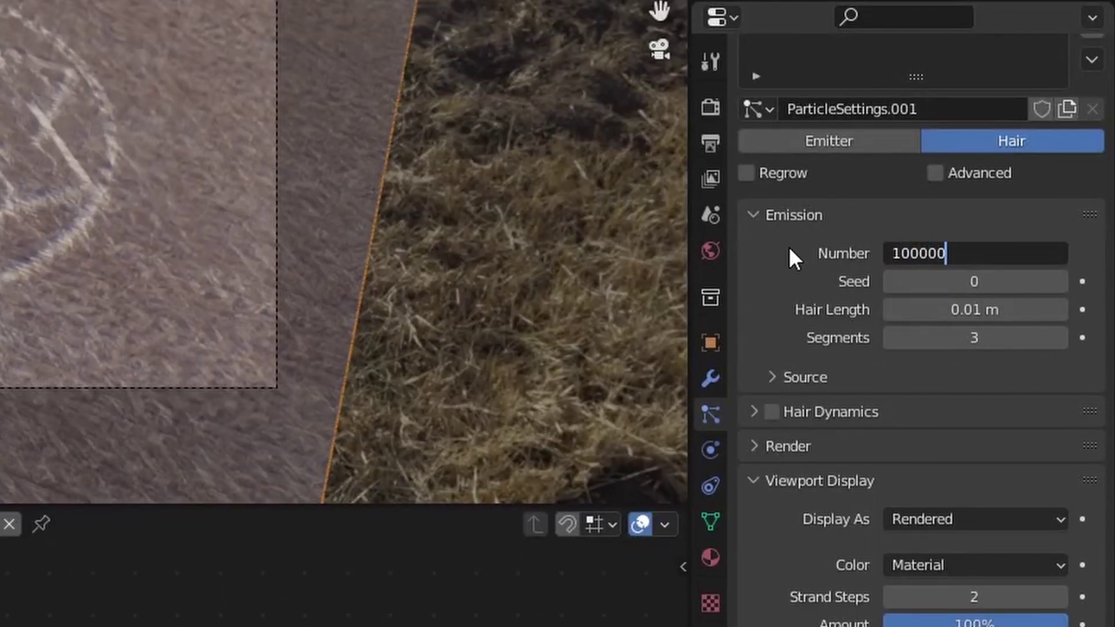
{"action": "key", "text": "Return"}
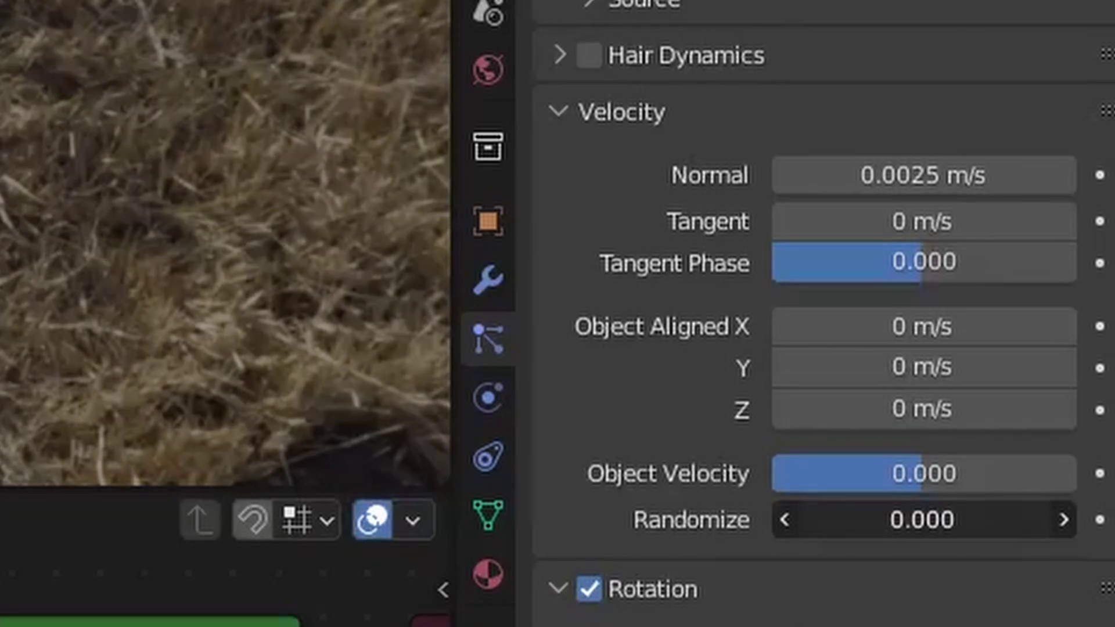
- Try a velocity Randomize of 0.390, then start entering a tiny value like .001
{"action": "left_click_drag", "start_coordinate": [908, 520], "coordinate": [987, 520]}
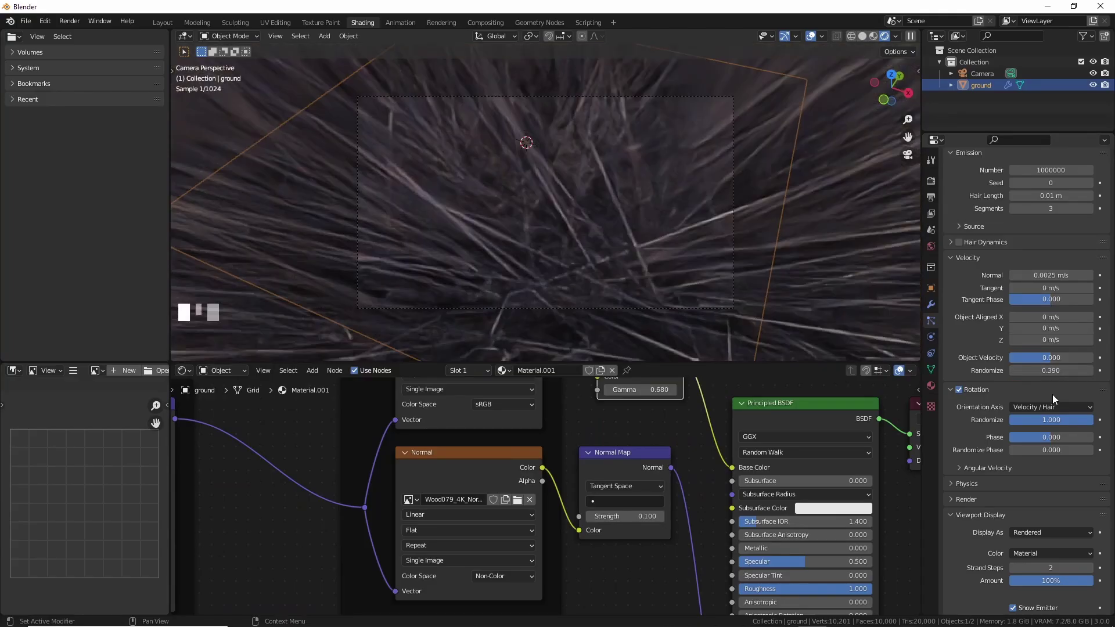
{"action": "double_click", "coordinate": [1027, 370]}
{"action": "type", "text": ".001"}
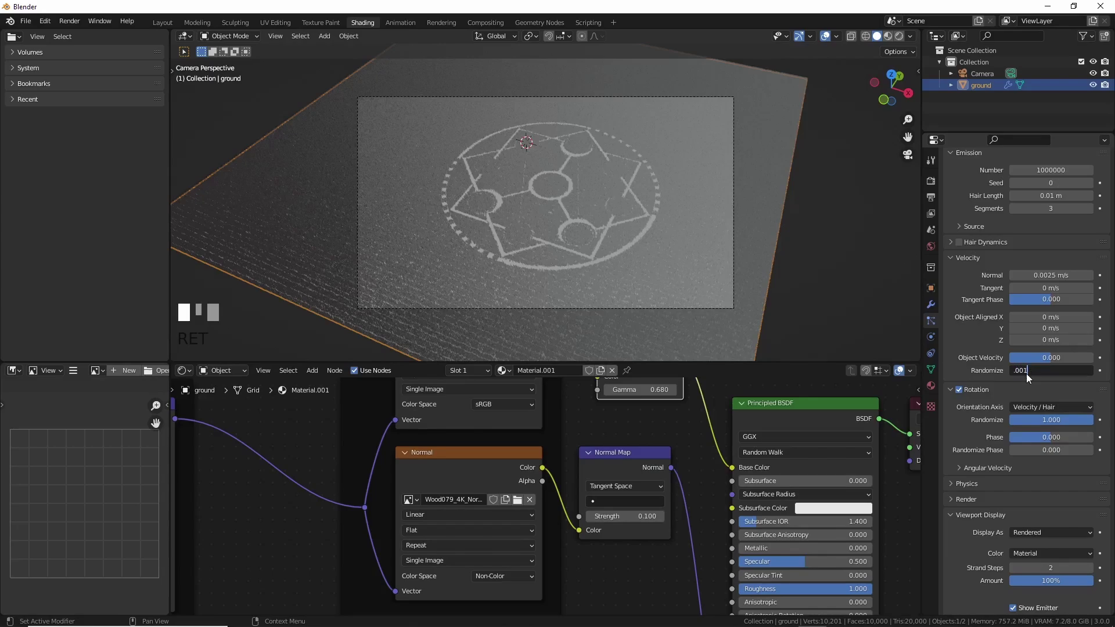